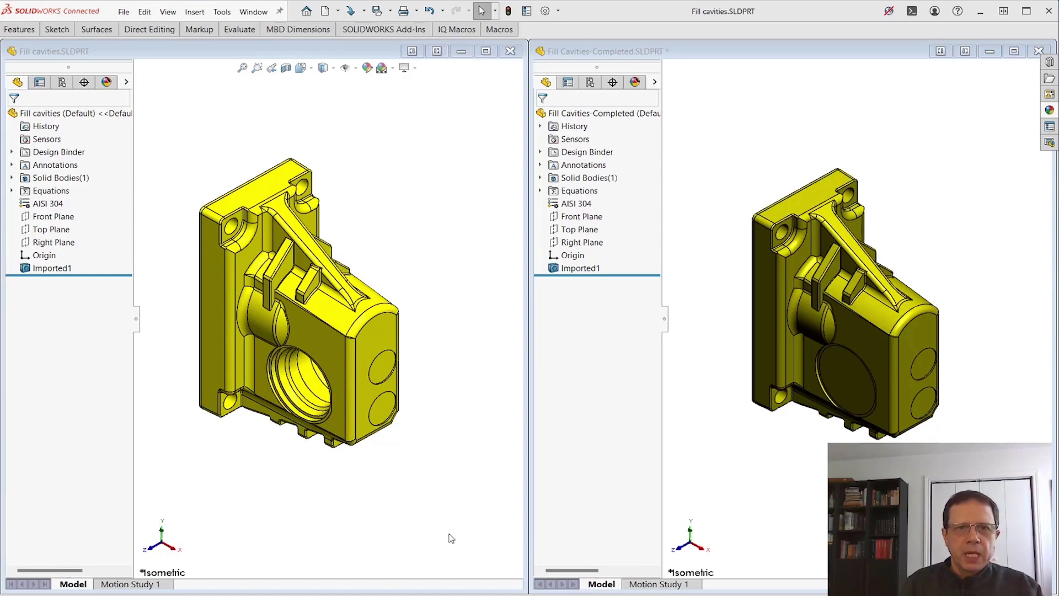
Inspect the open cavities of the Fill cavities part with a temporary section view parallel to the flange's narrow side face
left_click(217, 330)
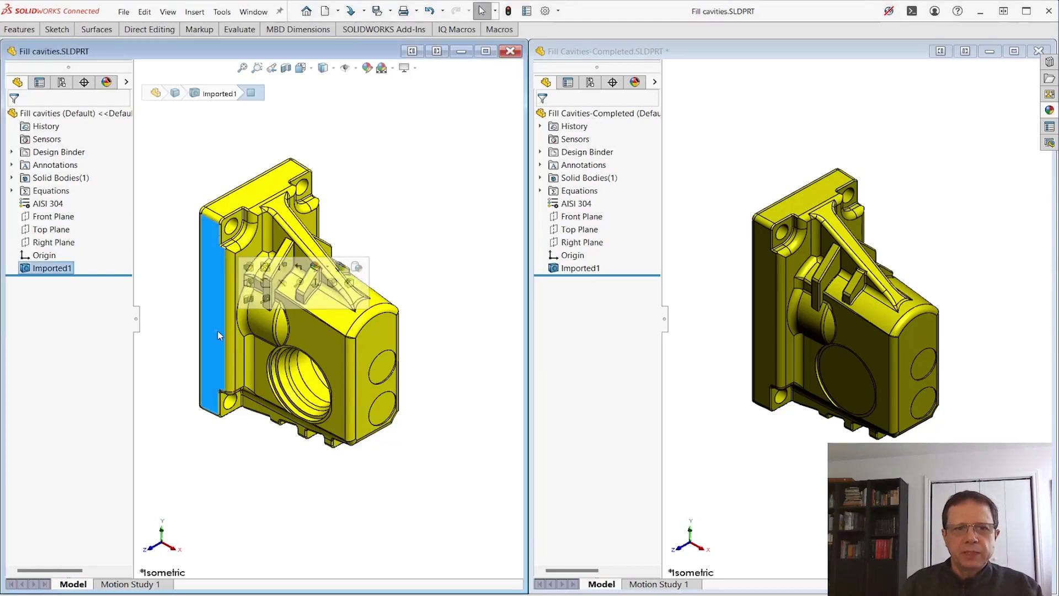
left_click(252, 304)
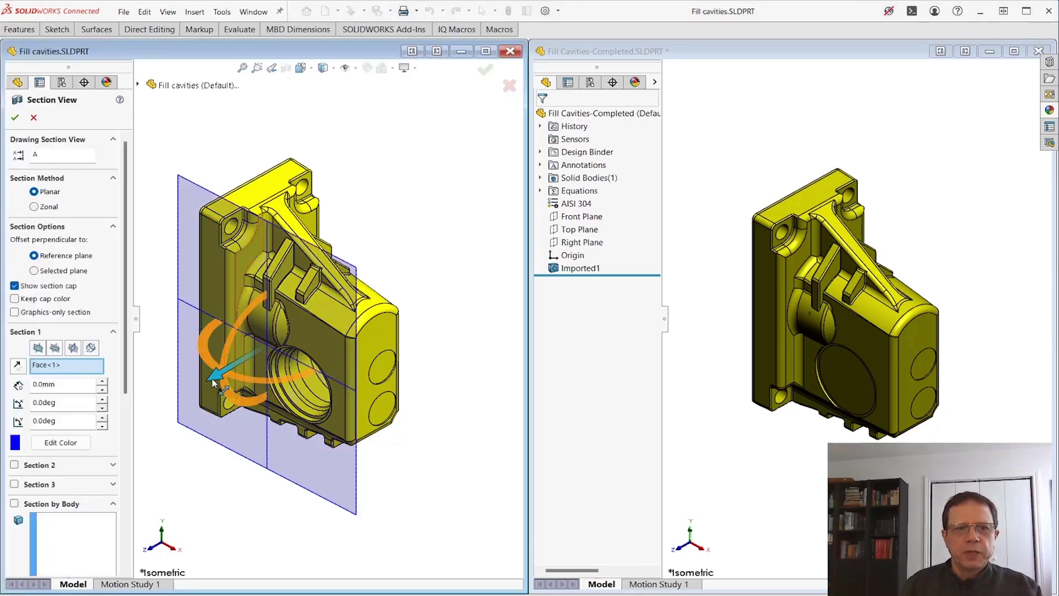
left_click_drag(215, 381, 261, 362)
middle_click_drag(319, 368, 451, 416)
left_click_drag(345, 381, 376, 442)
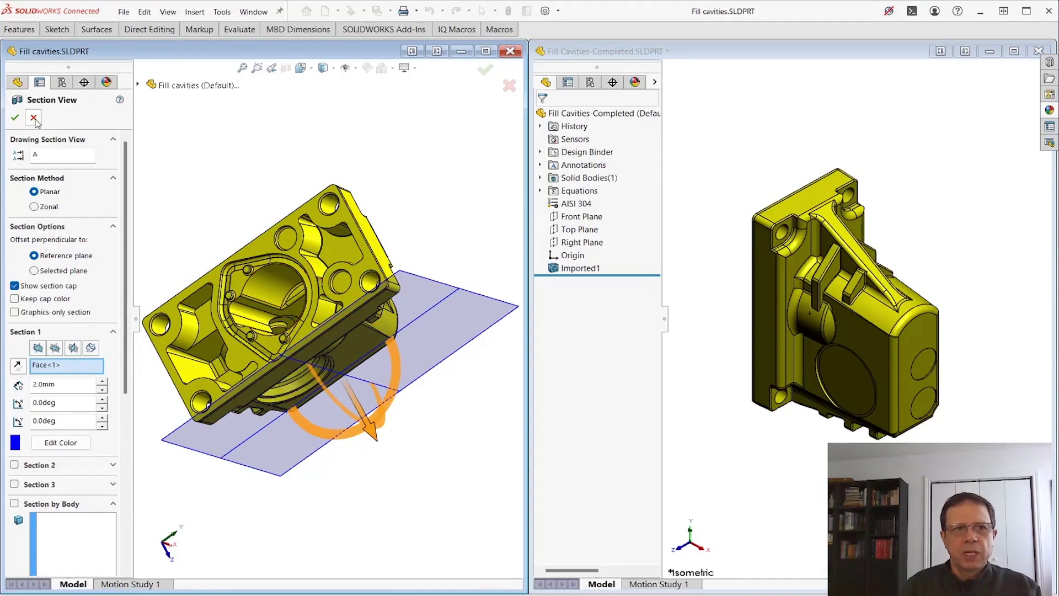
left_click(16, 117)
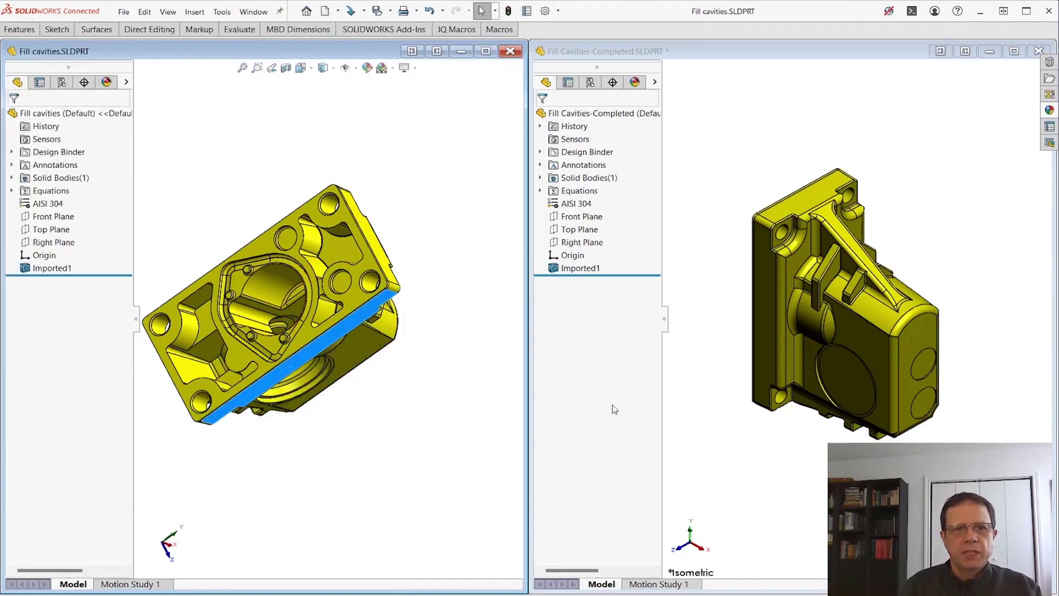
Examine the interior of the completed part with a temporary section view offset -18 mm from the flange's narrow side face
left_click(760, 288)
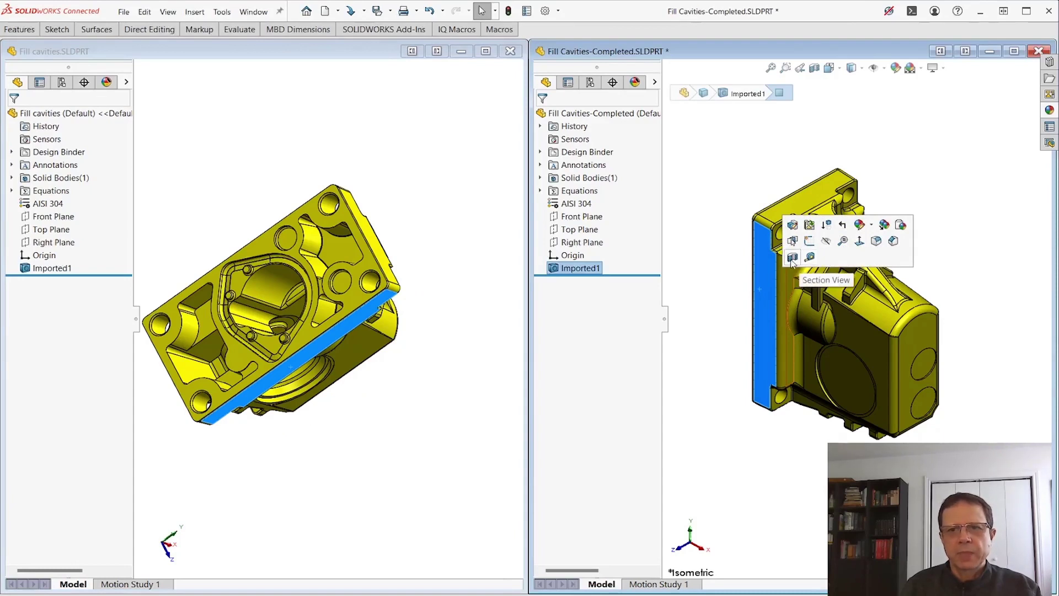
left_click(793, 256)
left_click_drag(765, 382, 800, 360)
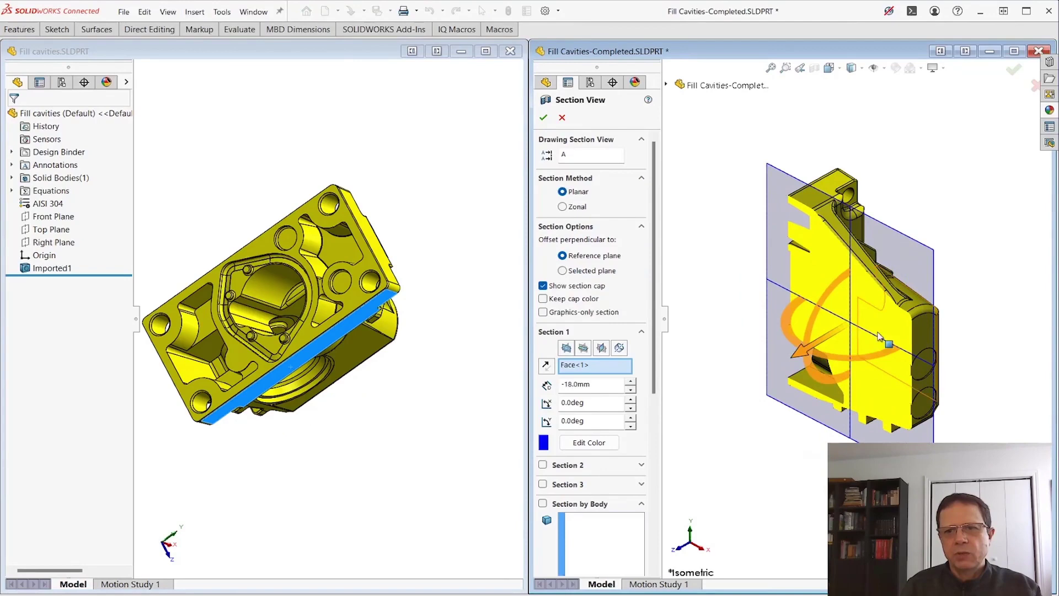
left_click(562, 118)
Return to the Fill cavities part and show it in its folder from the recent documents to compare the two part files' sizes
left_click(395, 385)
middle_click_drag(331, 384, 187, 350)
key("ctrl+7")
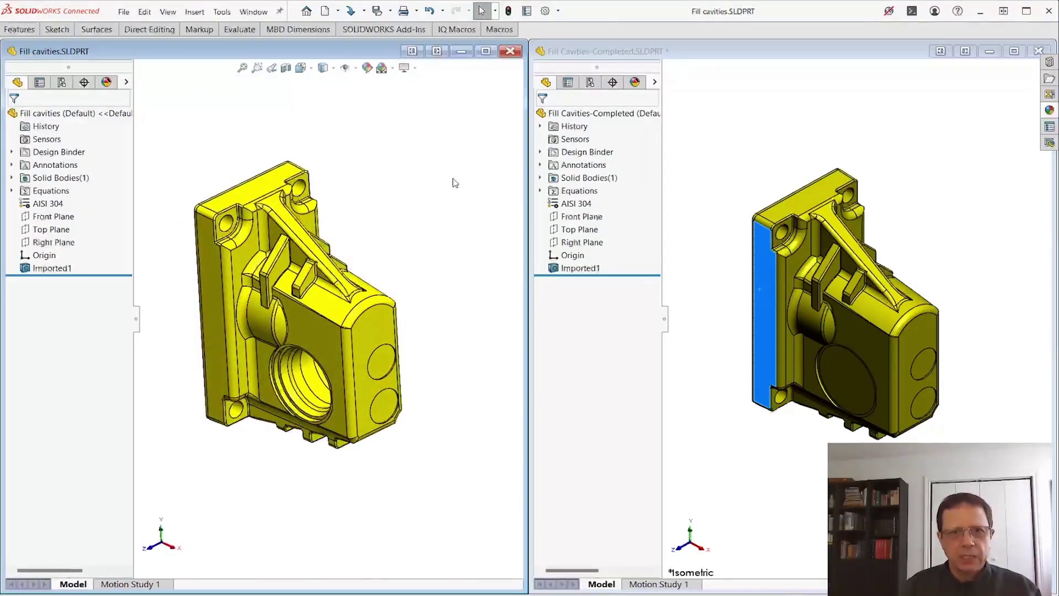
key("ctrl+F2")
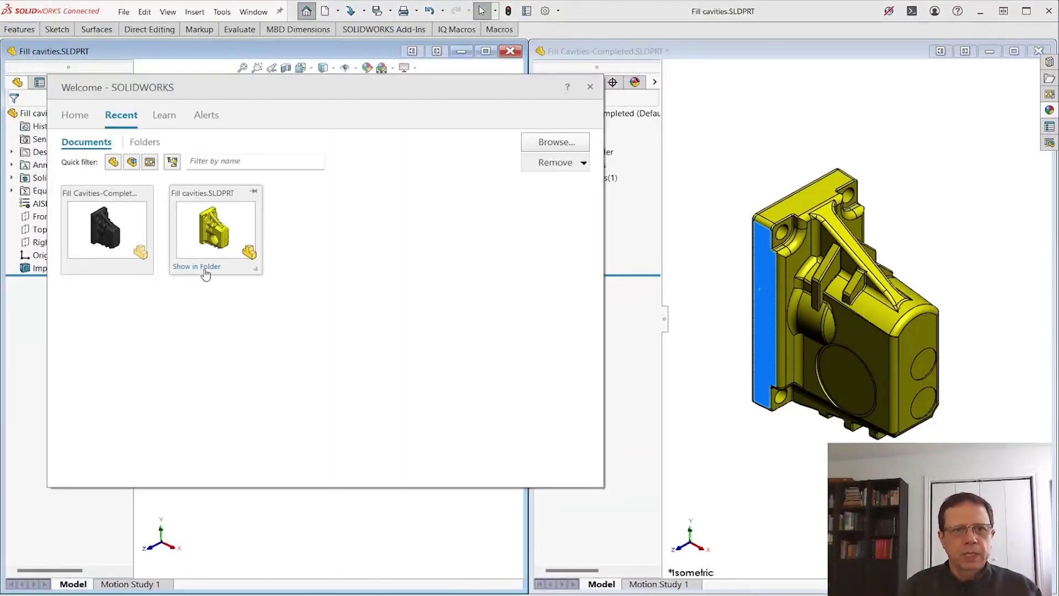
left_click(203, 278)
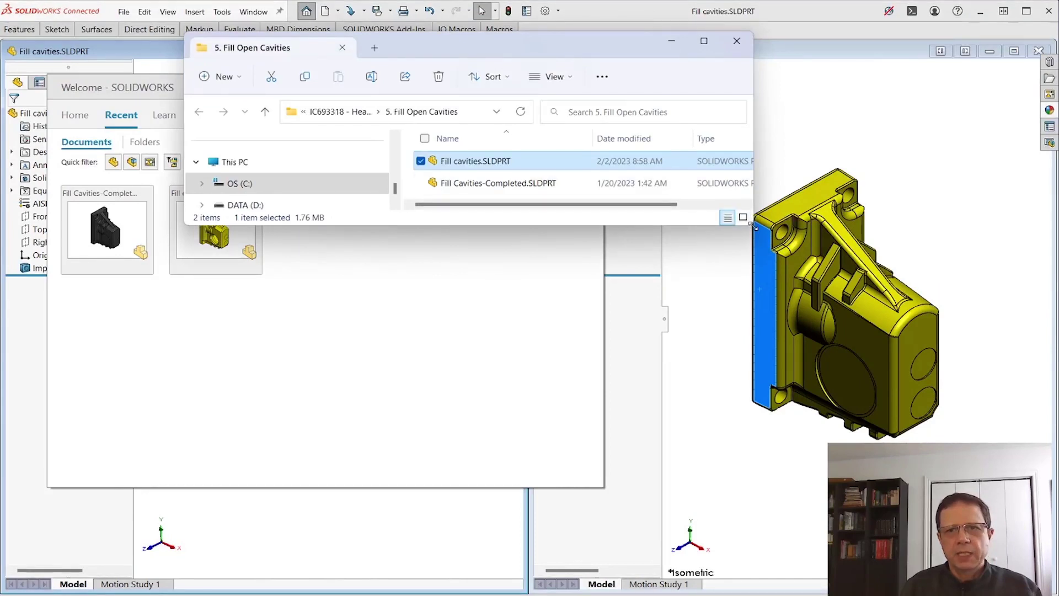
left_click_drag(747, 226, 1046, 293)
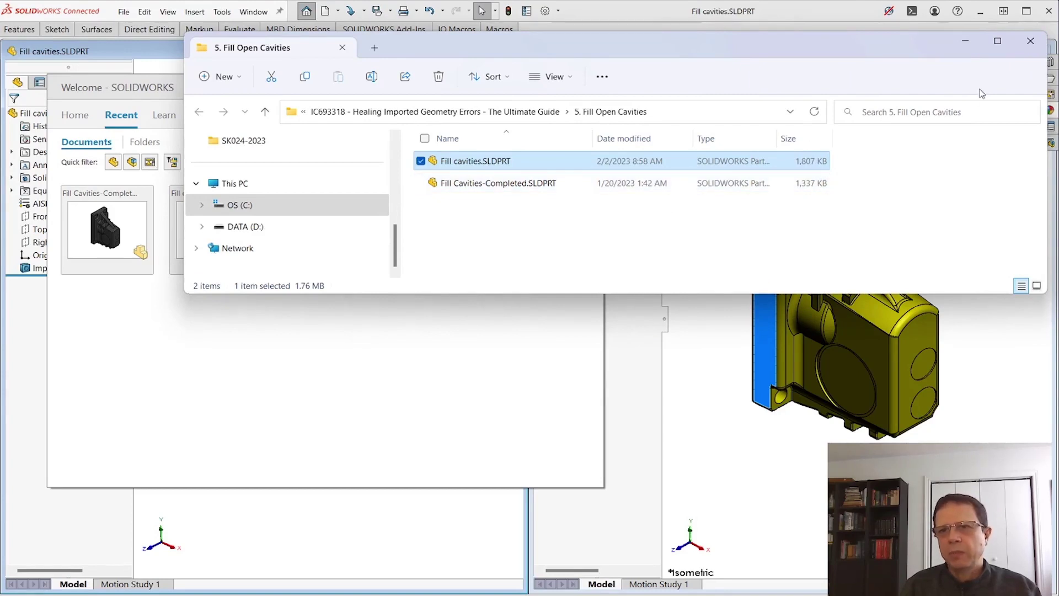
left_click(1031, 42)
left_click(377, 558)
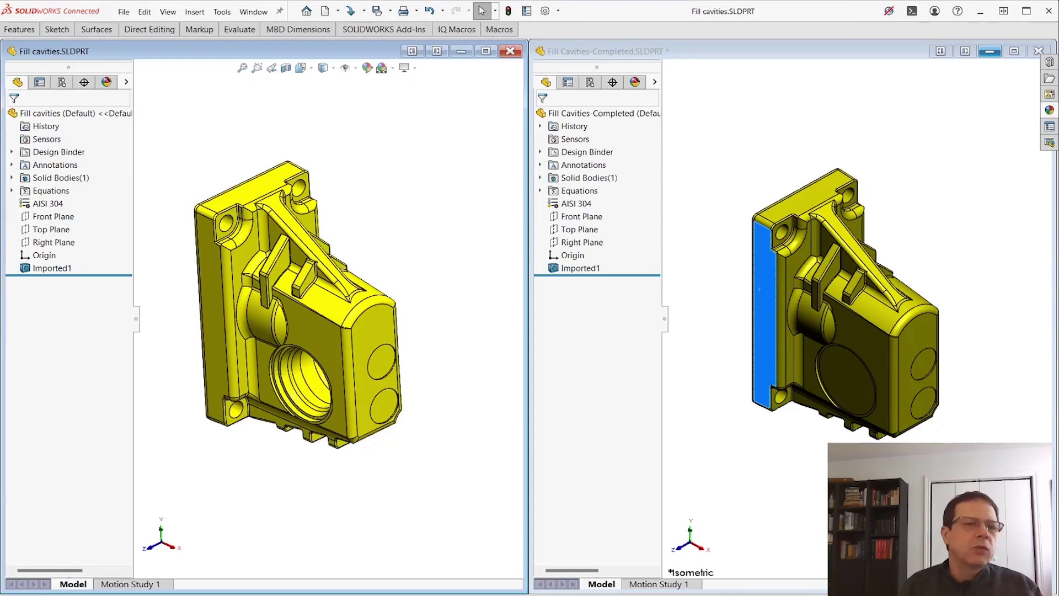
Maximize the Fill cavities part, run Import Diagnostics on the imported body and attempt to heal all faults
left_click(486, 50)
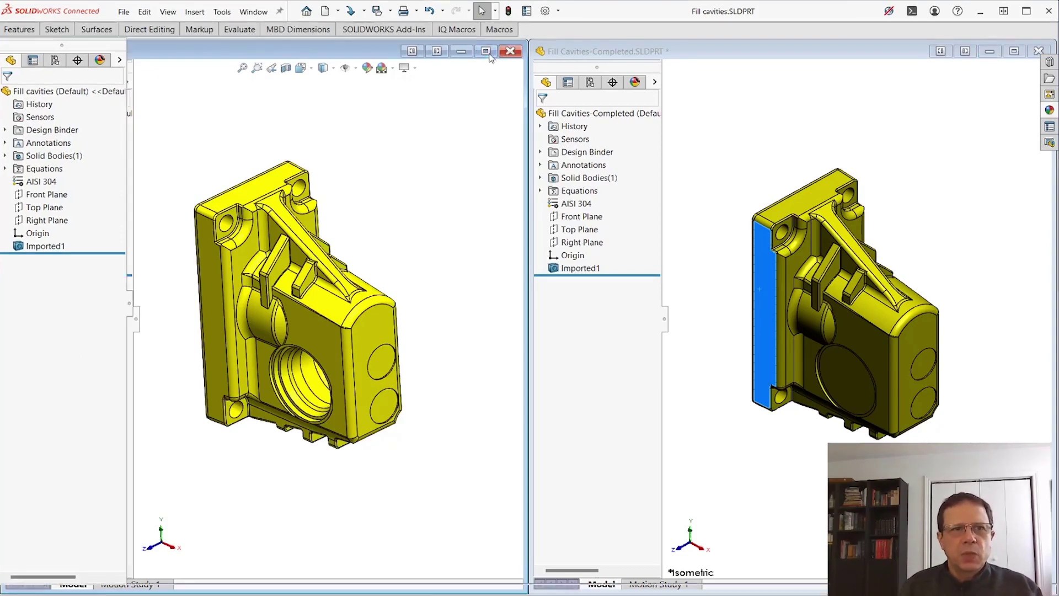
middle_click_drag(837, 374, 948, 397)
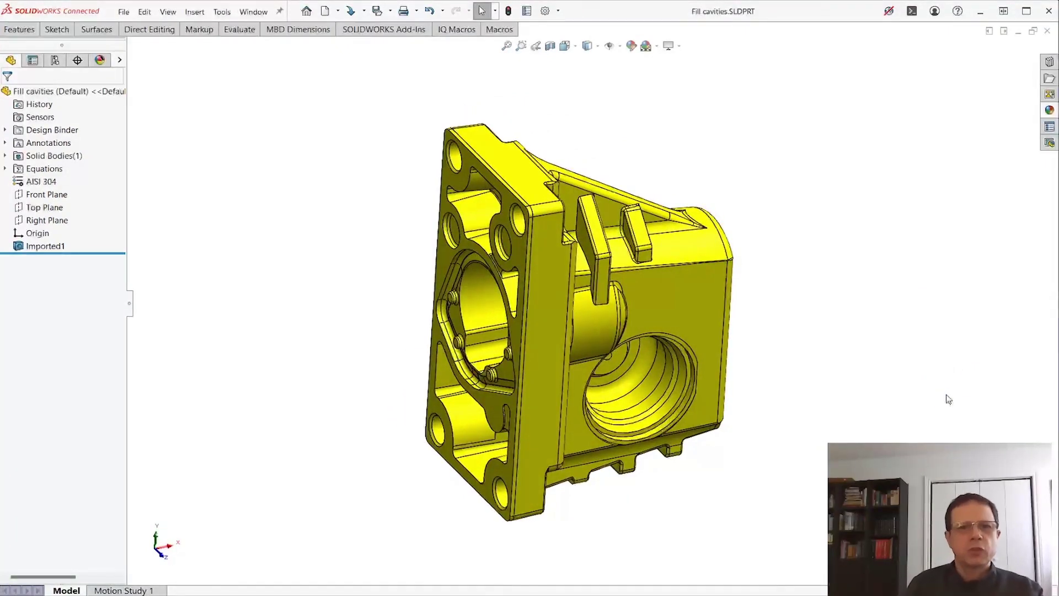
right_click(679, 288)
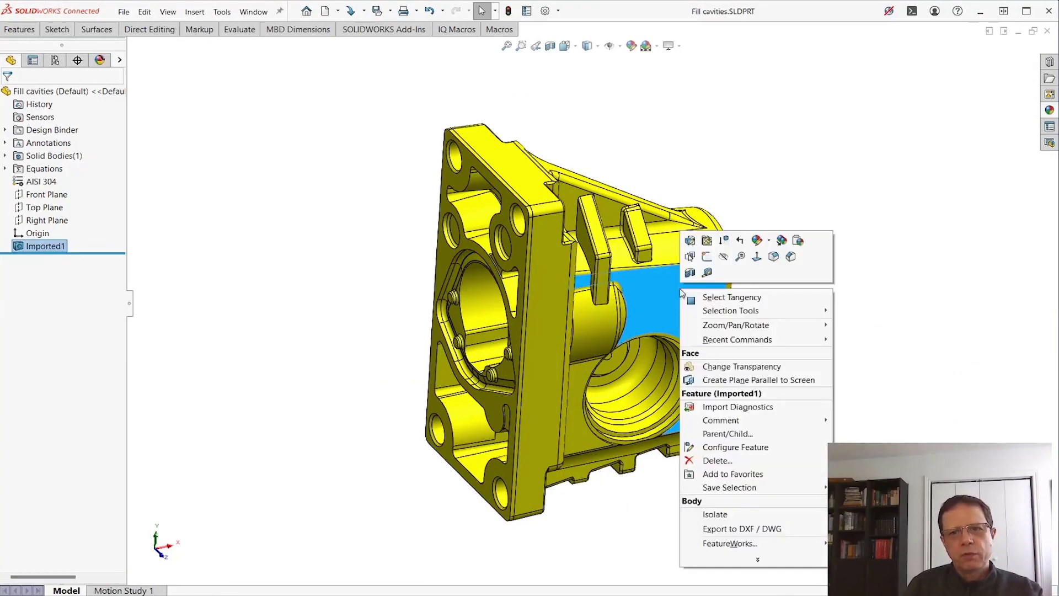
left_click(762, 412)
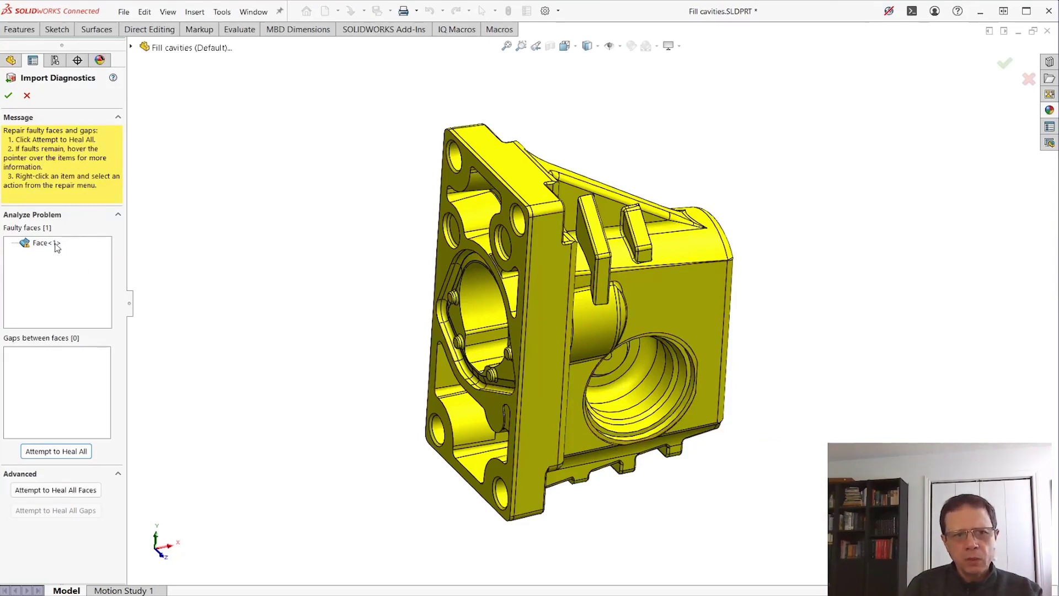
mouse_move(57, 247)
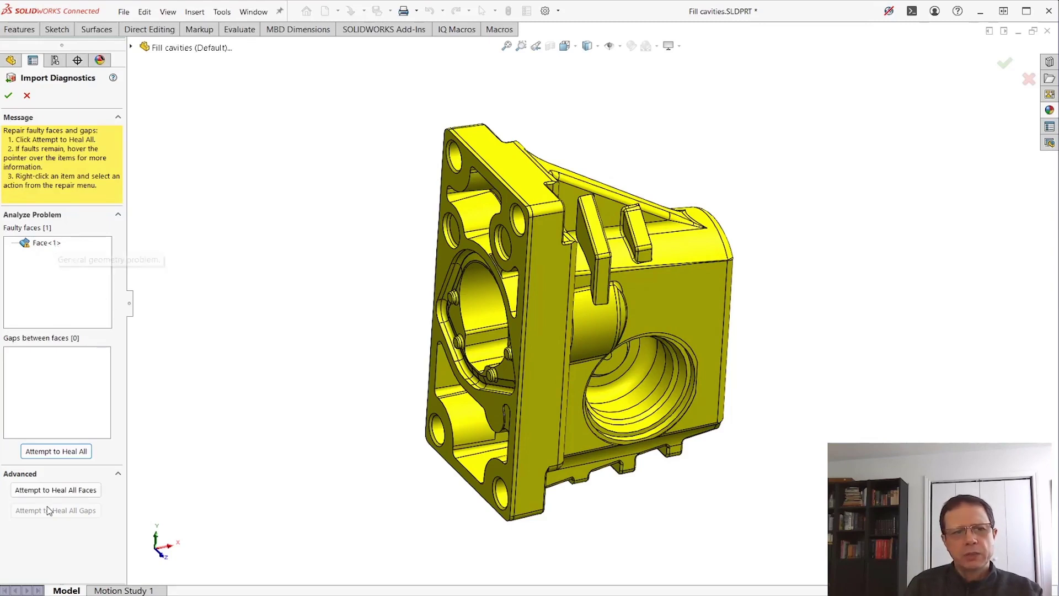
left_click(78, 452)
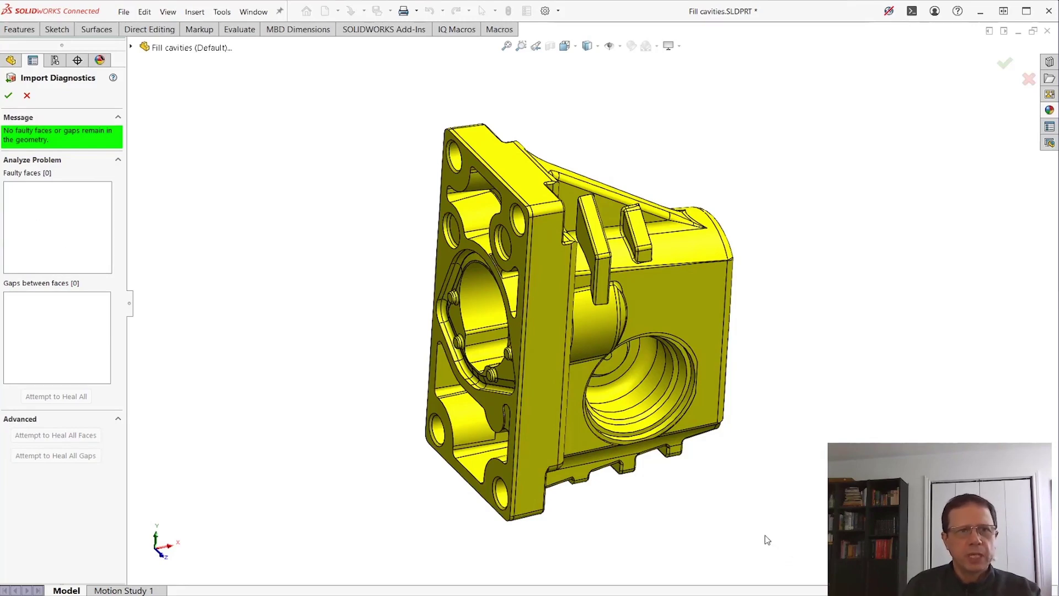
Delete the narrow ring face just inside the mouth of the round side bore in Import Diagnostics
scroll(672, 400, "down", 3)
scroll(671, 398, "down", 3)
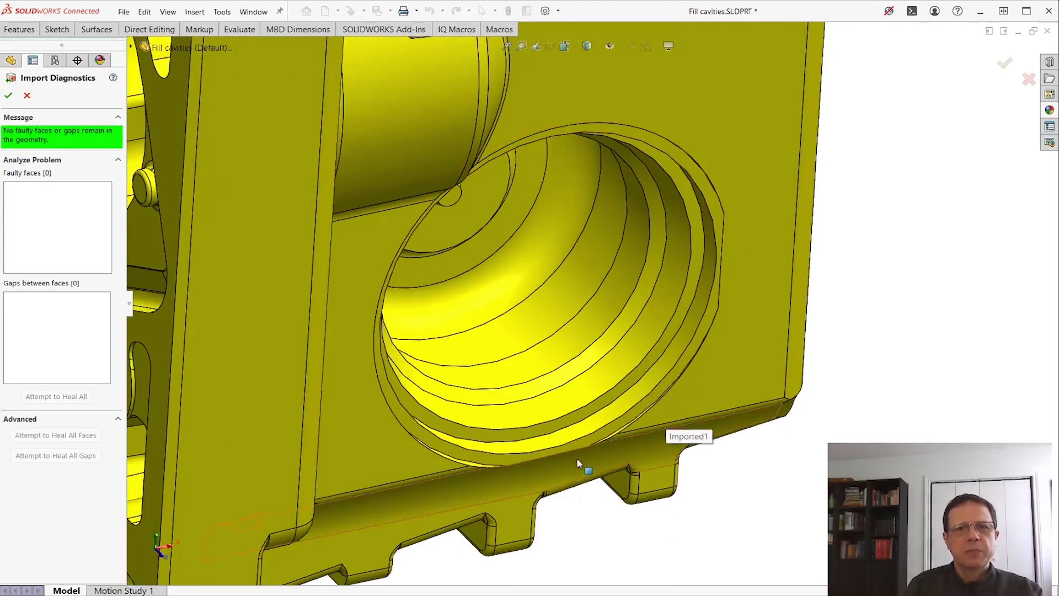
left_click(671, 339)
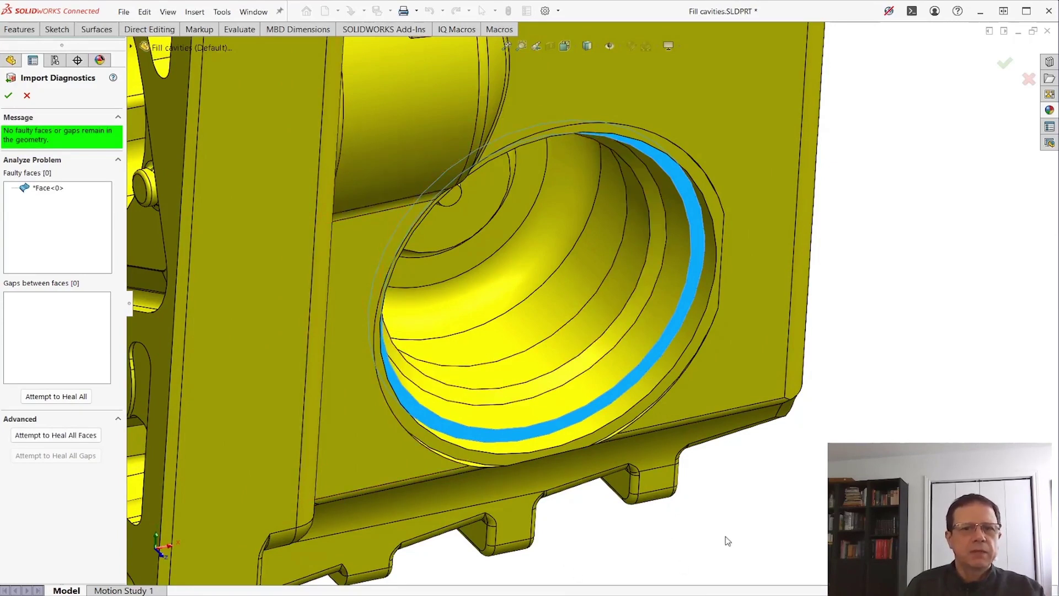
right_click(882, 211)
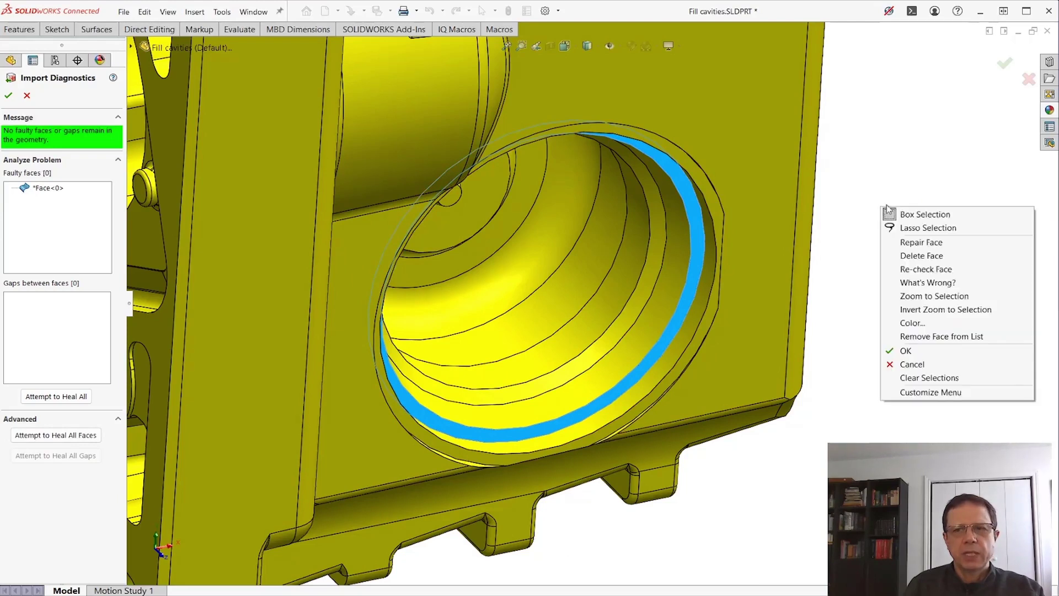
left_click(923, 257)
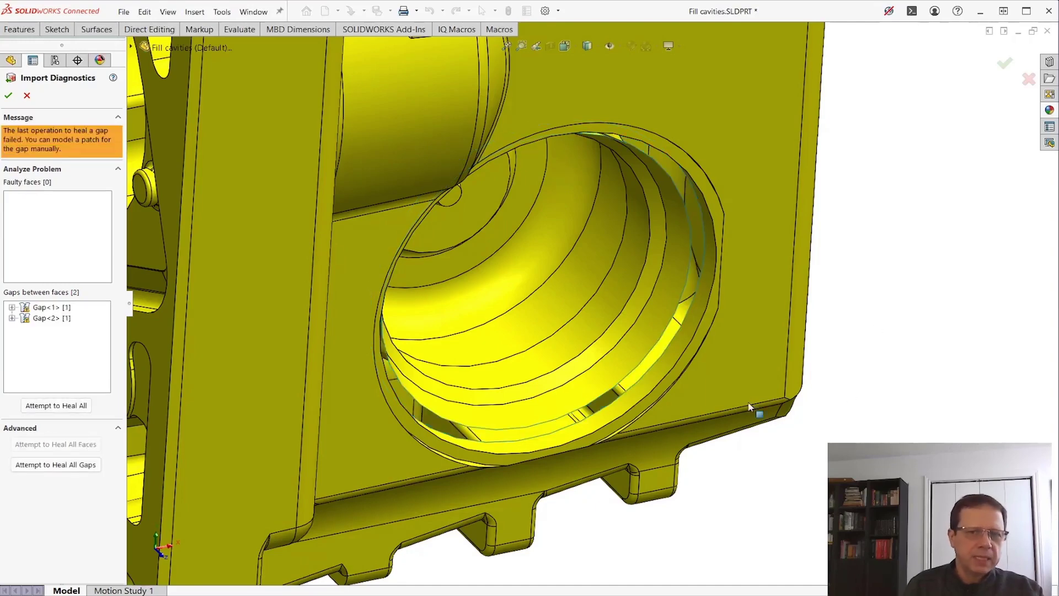
Delete the closed loop of narrow faces around the rim of the flange's main cavity and accept Import Diagnostics
scroll(458, 364, "up", 6)
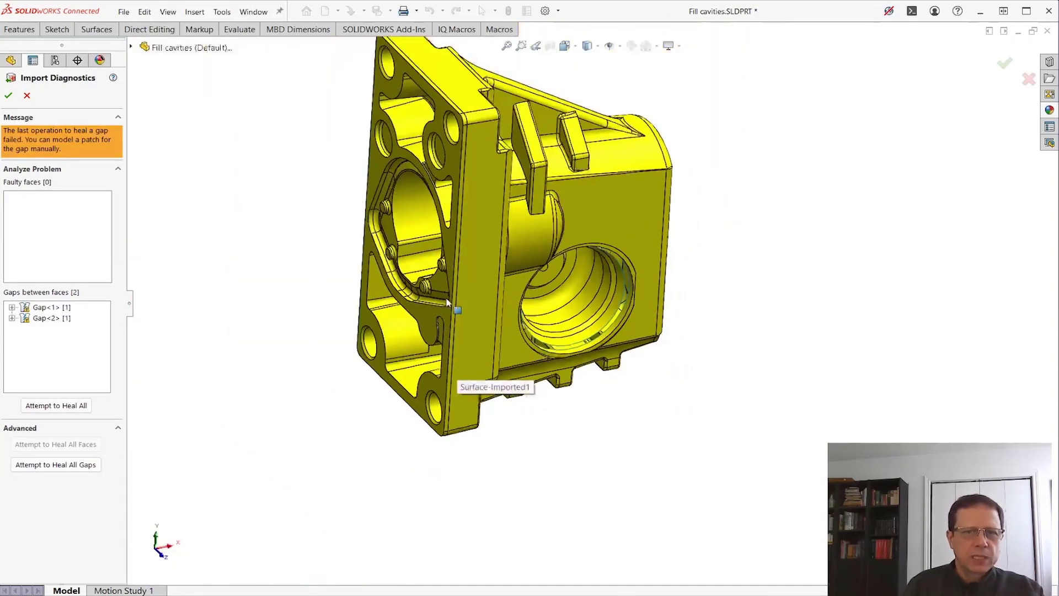
scroll(453, 219, "down", 3)
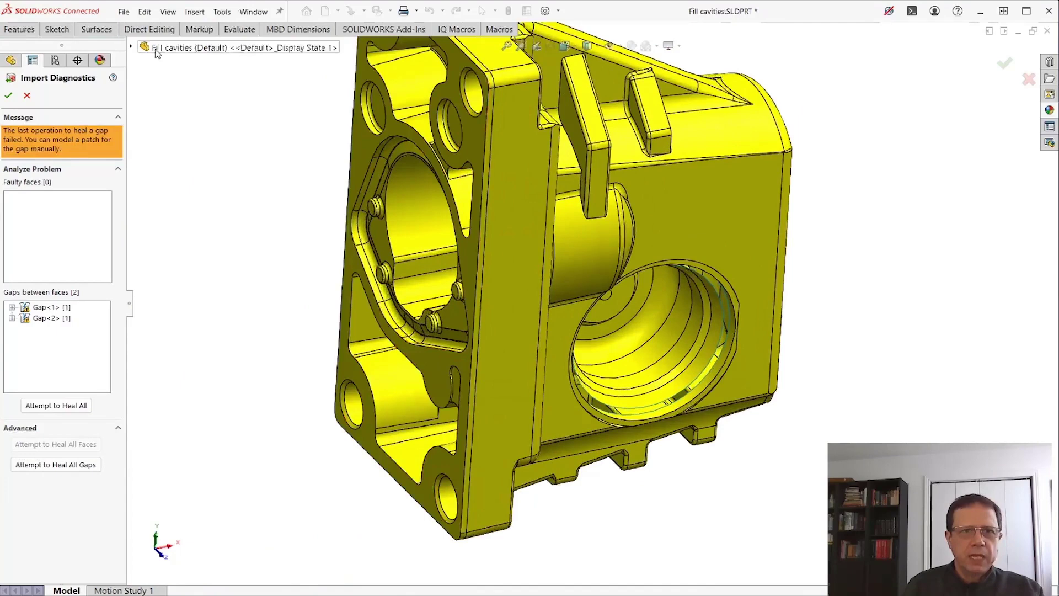
scroll(381, 212, "down", 2)
scroll(380, 213, "down", 2)
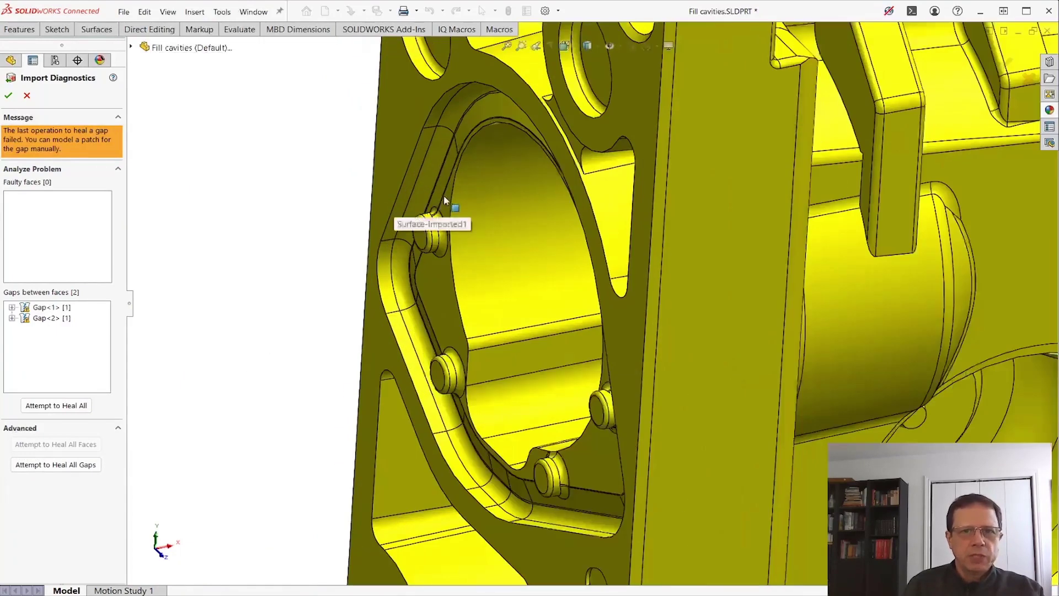
left_click(425, 199)
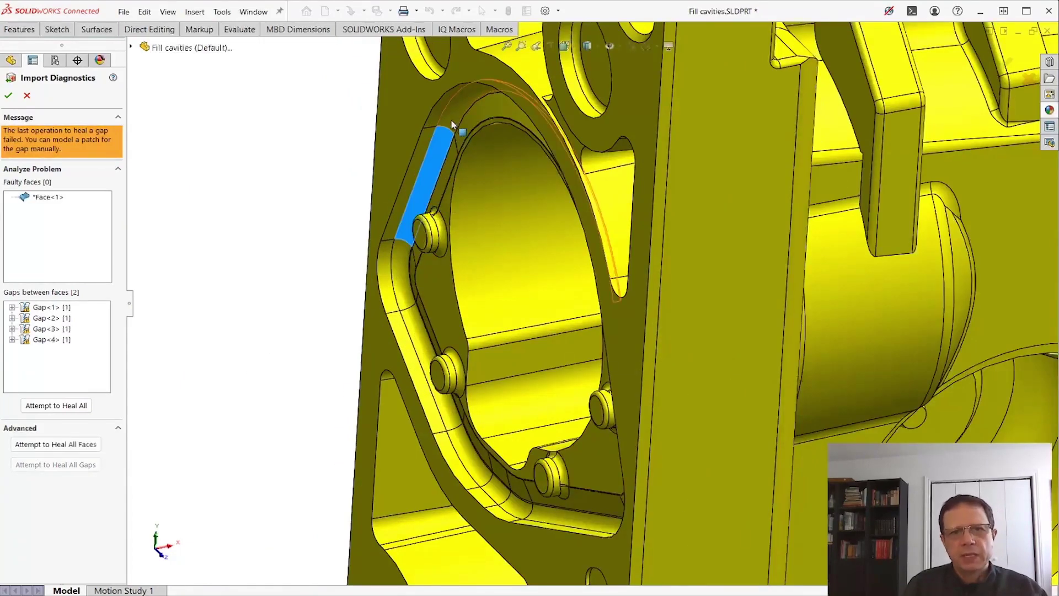
left_click(451, 119)
left_click(411, 278)
left_click(418, 329)
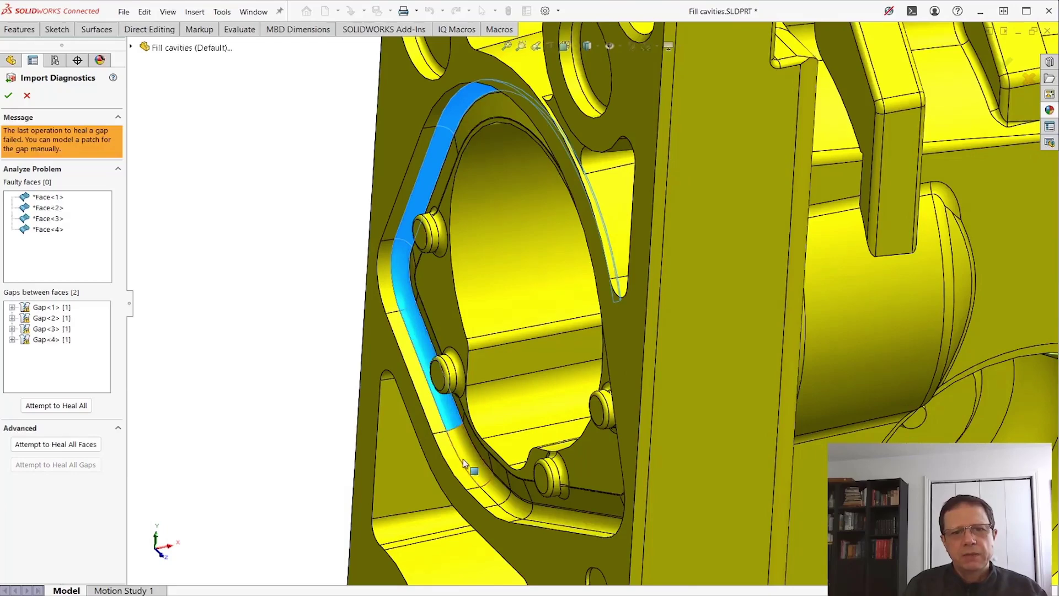
left_click(470, 467)
left_click(505, 497)
left_click(507, 498)
left_click(519, 491)
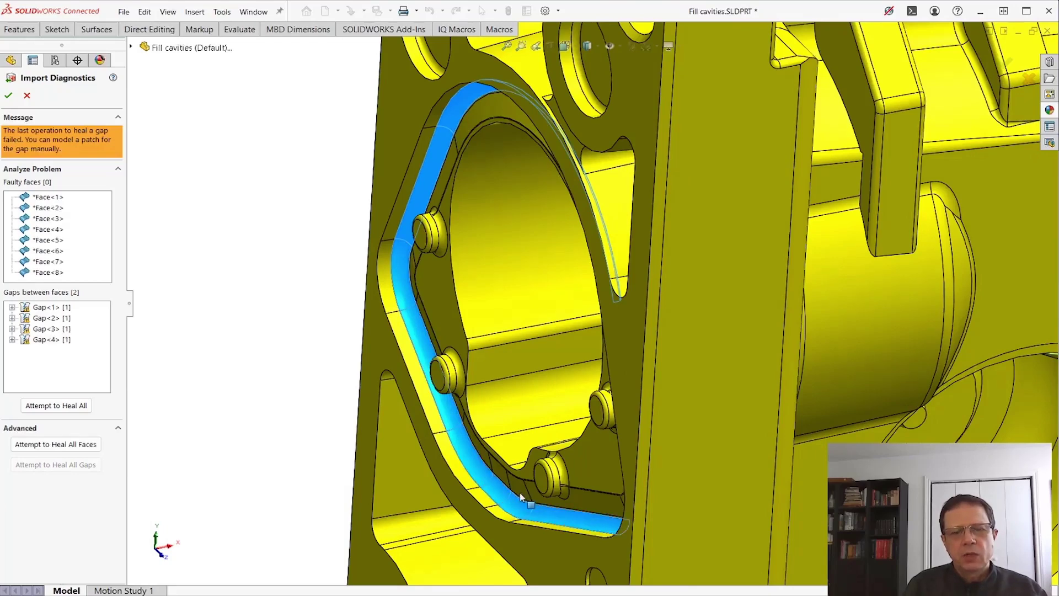
middle_click_drag(519, 491, 576, 499)
left_click(576, 499)
left_click(607, 441)
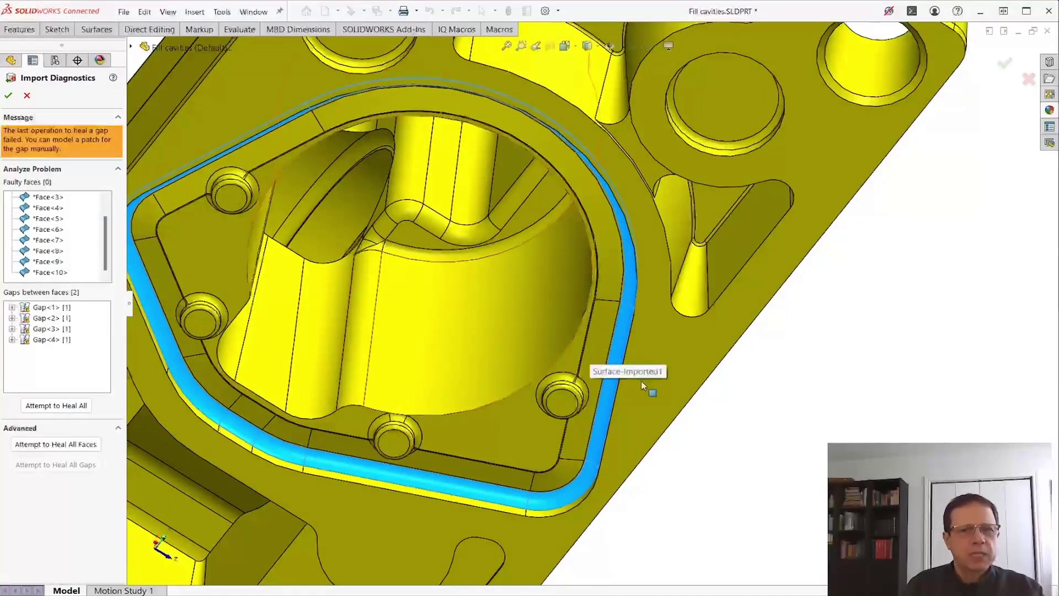
right_click(845, 300)
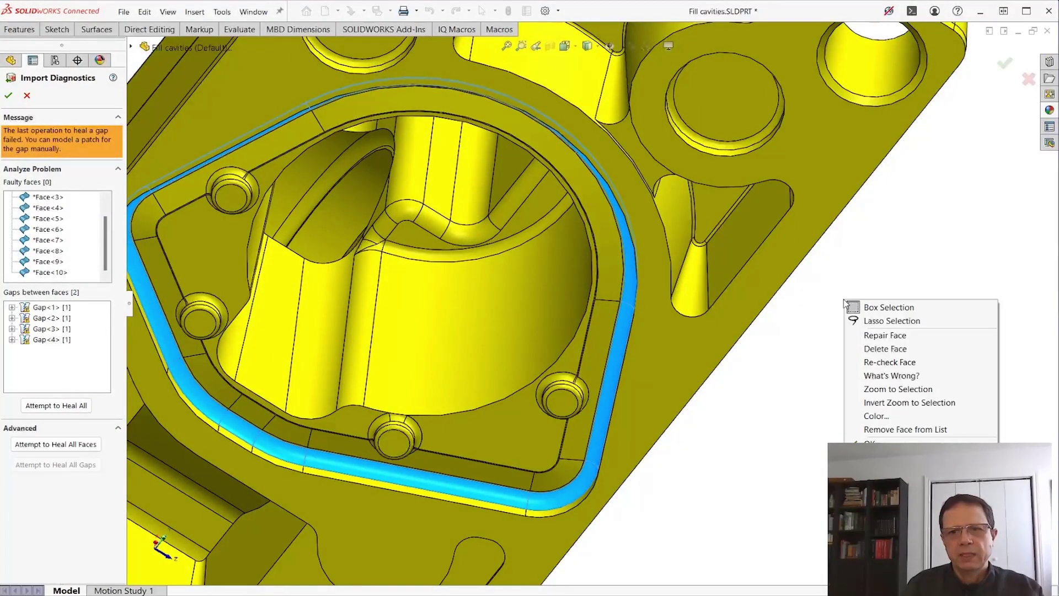
left_click(893, 349)
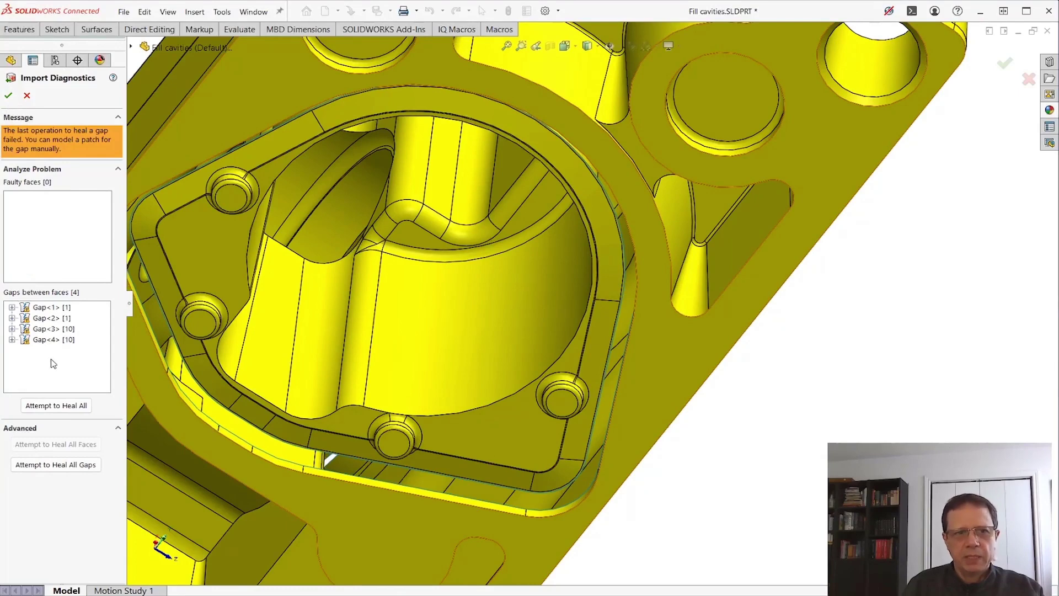
left_click(8, 98)
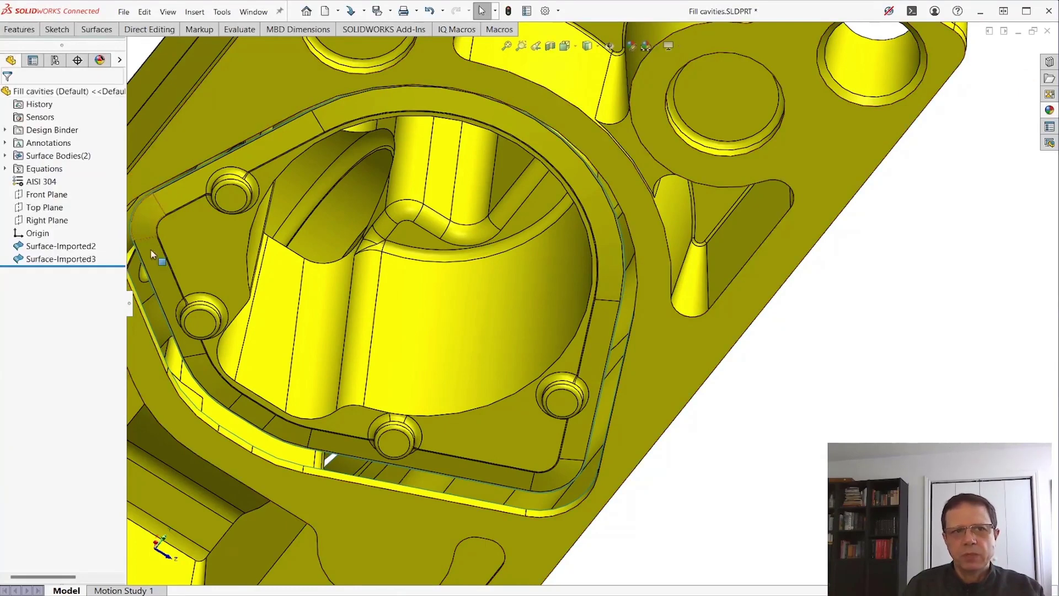
Hide the outer housing surface body to examine the separated inner cavity surfaces, and show it again
key("f")
middle_click_drag(780, 428, 475, 371)
key("Tab")
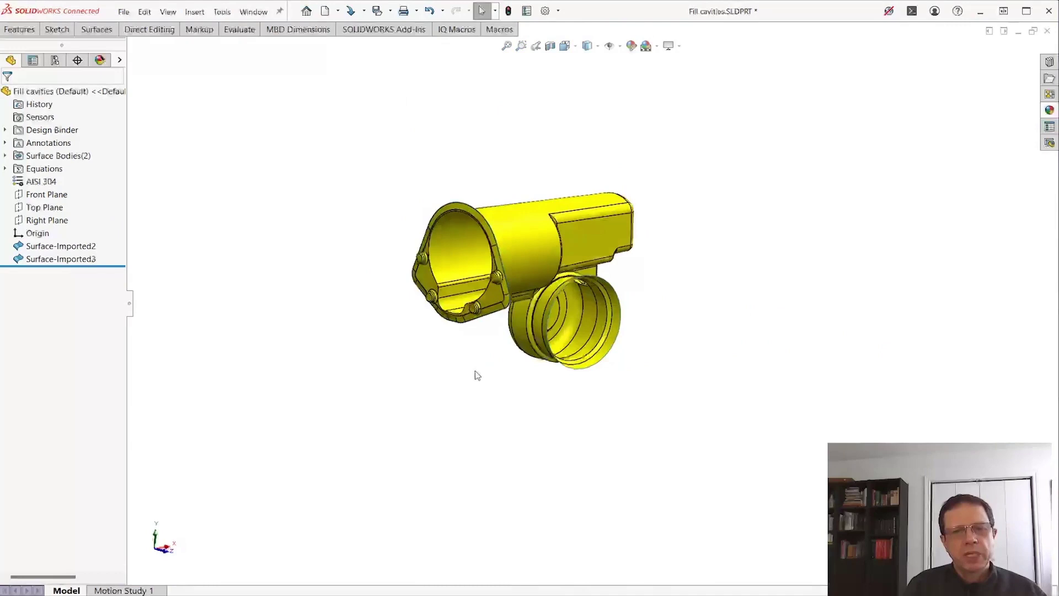
key("shift+Tab")
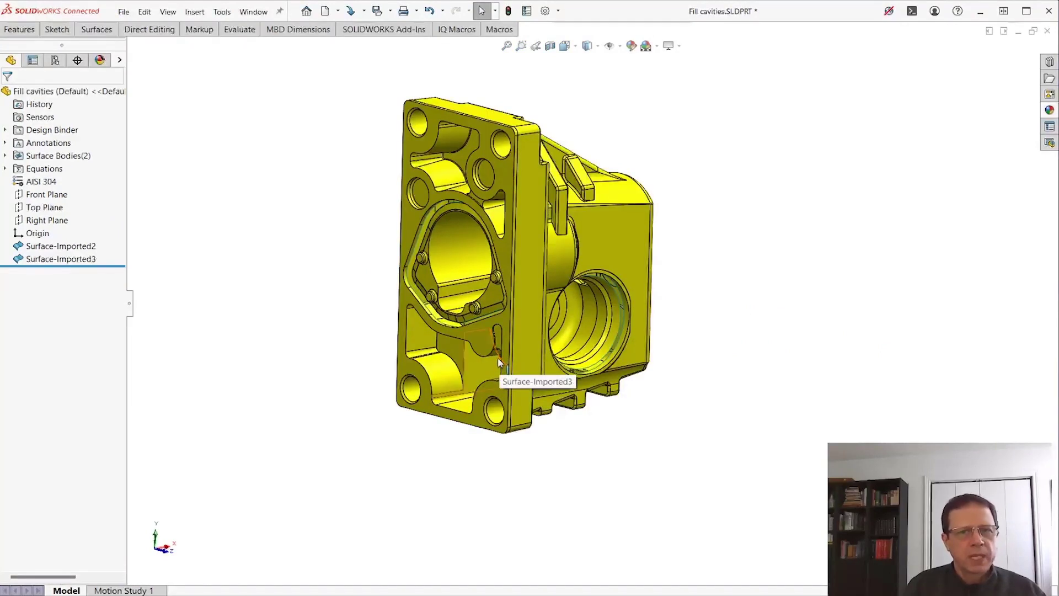
Delete the separated inner cavity surface body, Surface-Imported2, from the part
left_click(71, 261)
left_click(59, 247)
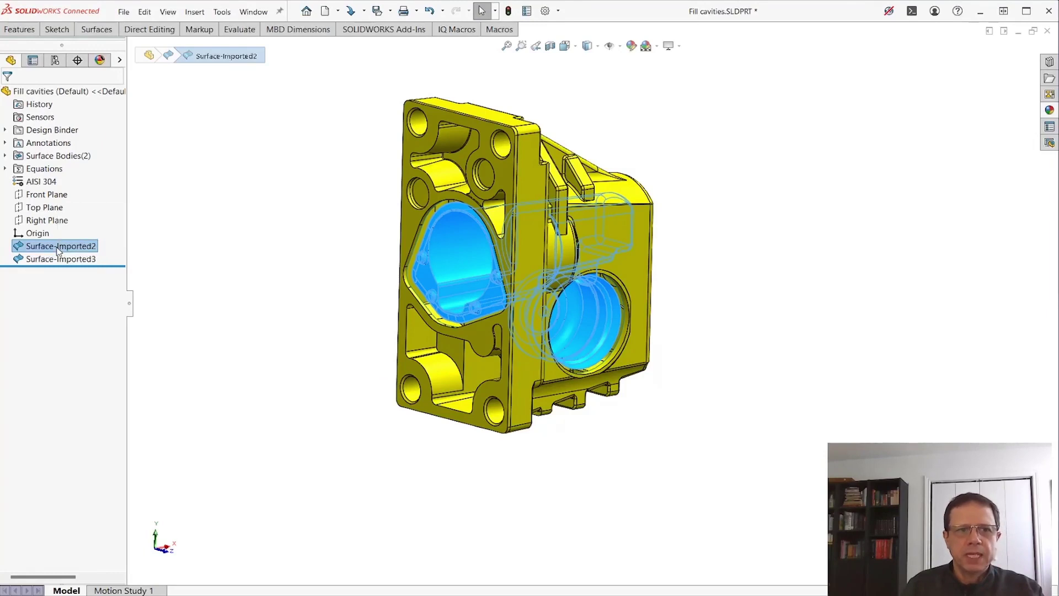
right_click(59, 248)
left_click(69, 322)
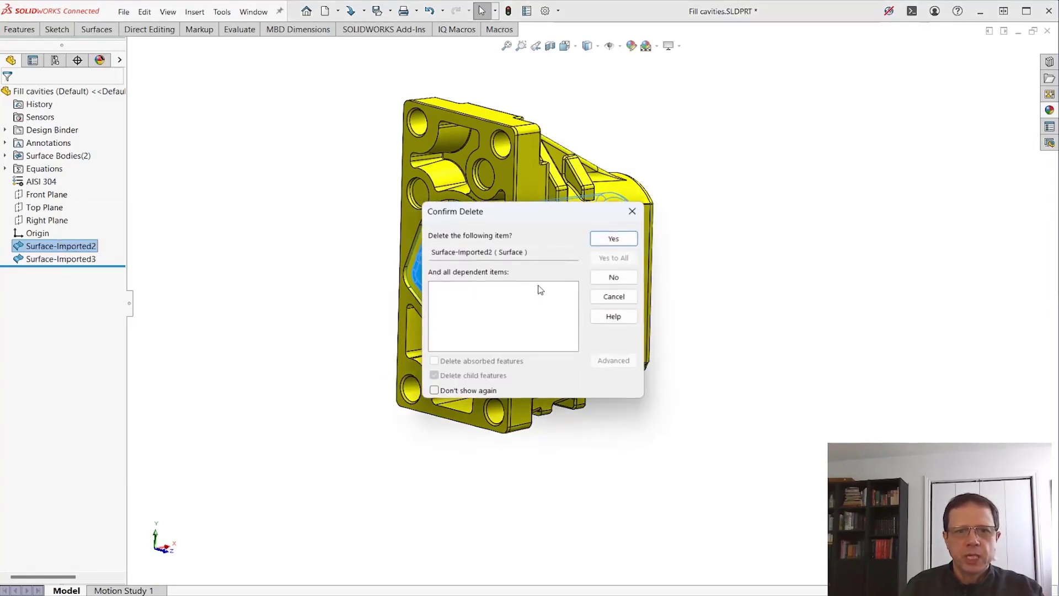
left_click(629, 240)
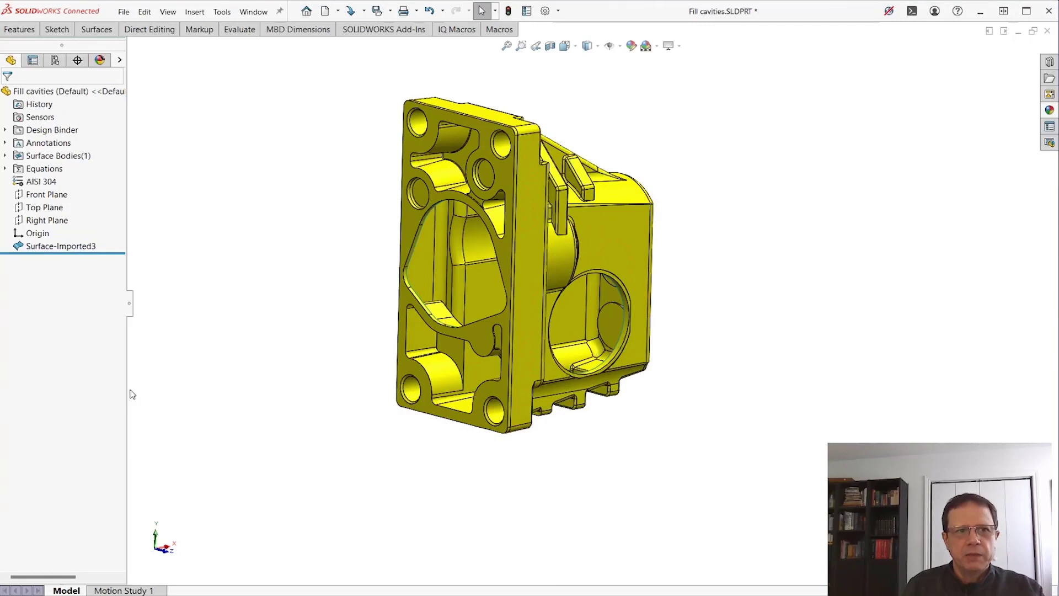
Run Import Diagnostics on the remaining outer housing surface body and attempt to heal all its gaps
scroll(606, 275, "up", 4)
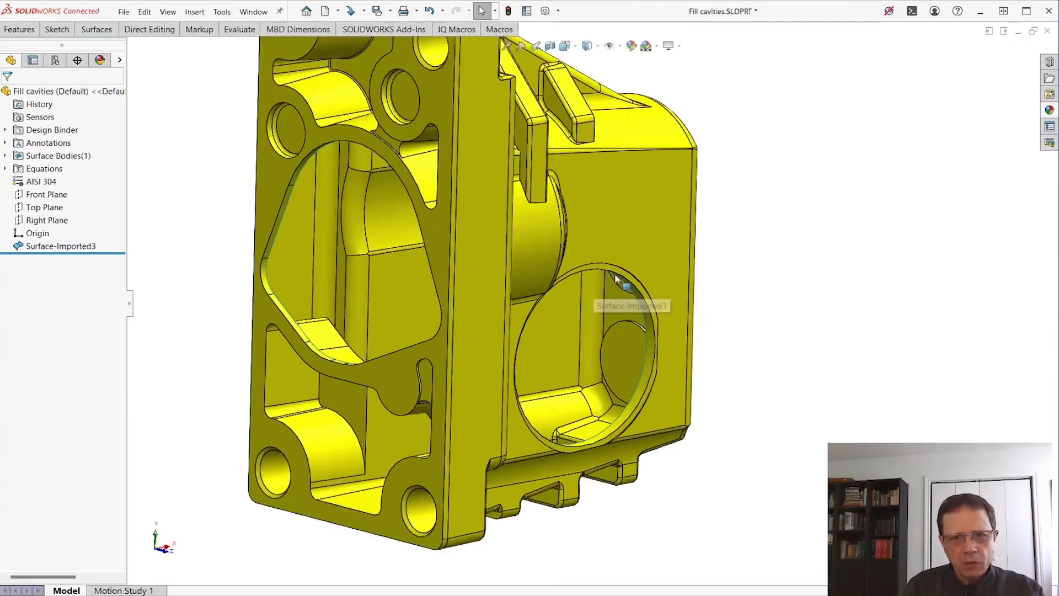
right_click(56, 248)
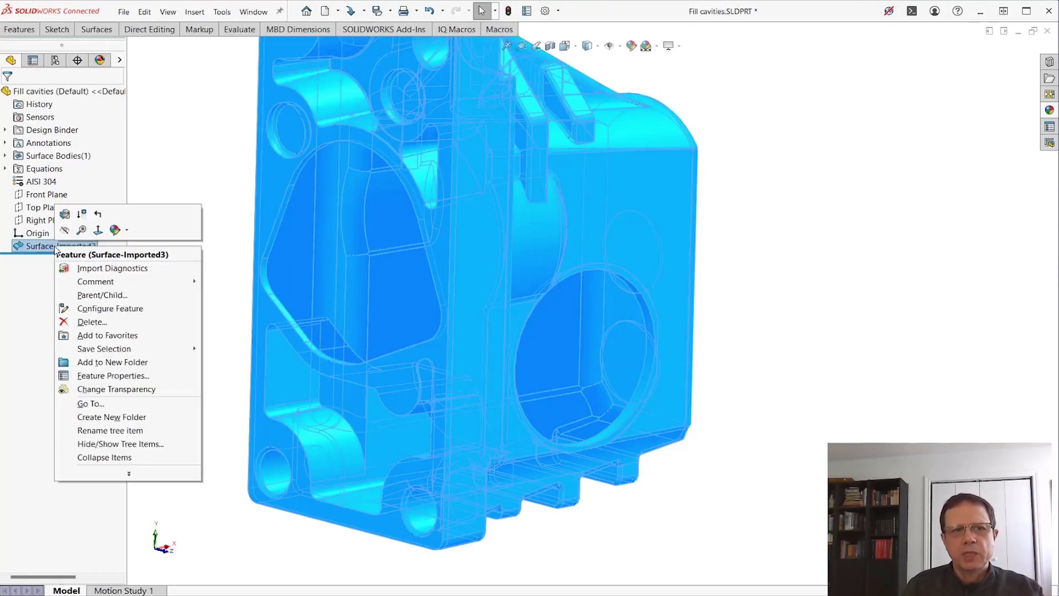
left_click(100, 269)
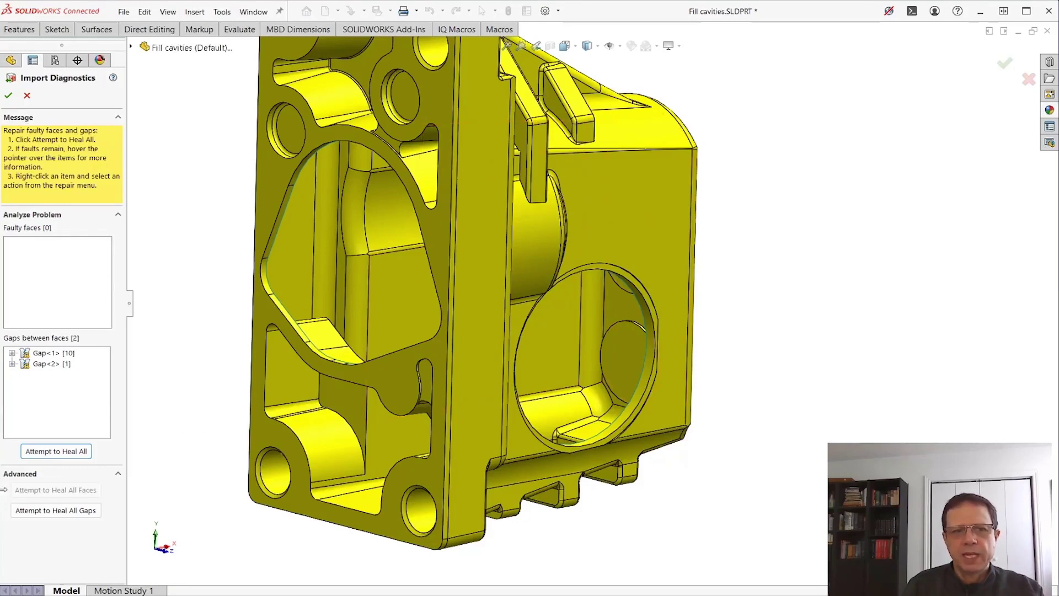
left_click(76, 452)
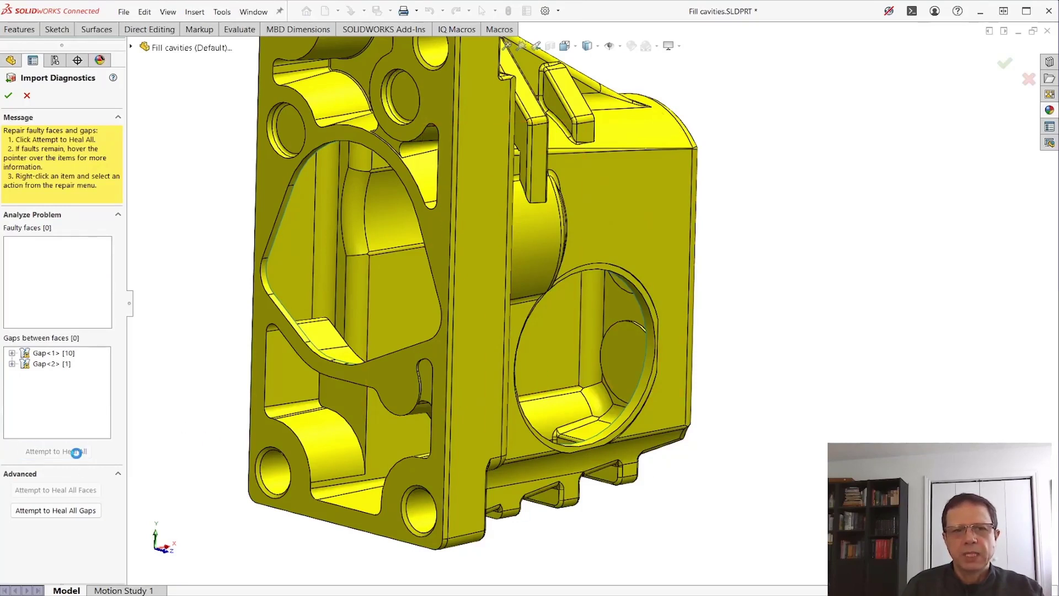
Repair the faulty face that closes the flange's main cavity and accept Import Diagnostics
left_click(42, 211)
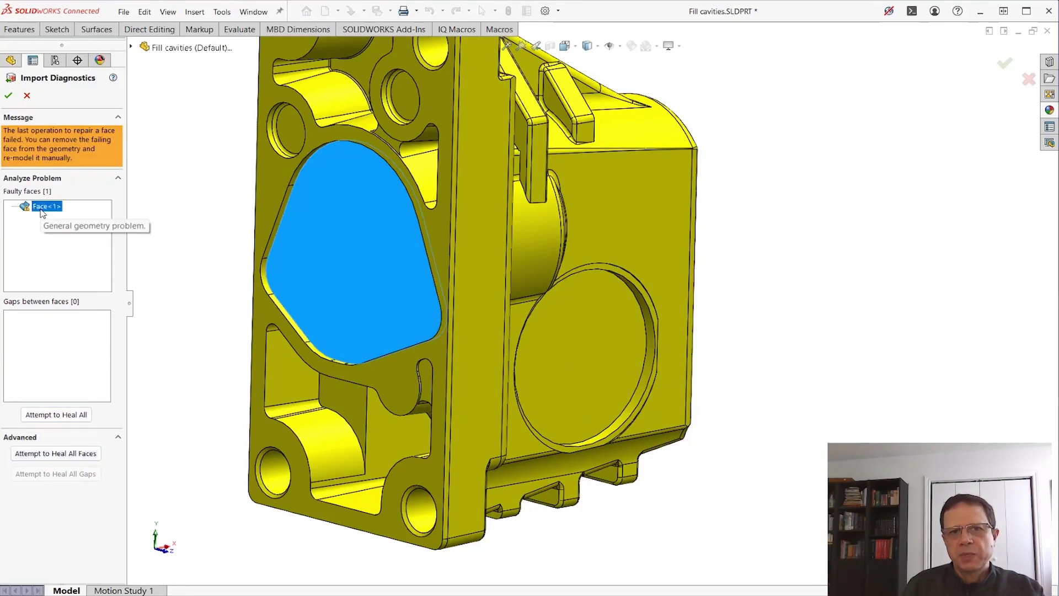
right_click(43, 212)
left_click(73, 215)
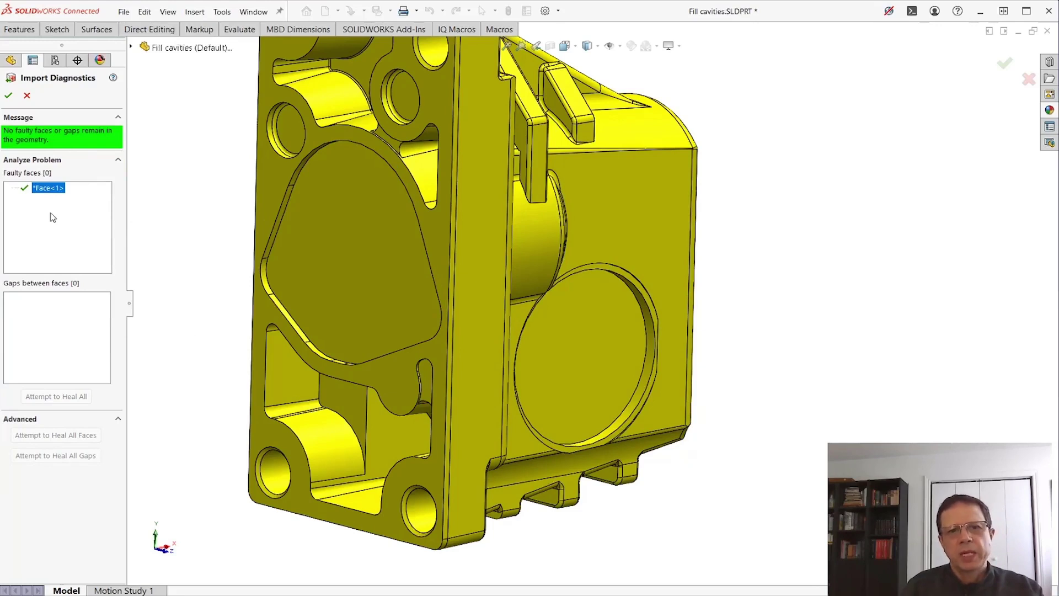
left_click(10, 96)
Examine the inside of the healed solid body with a section view parallel to the flange's long side face, and cancel the section
left_click(40, 246)
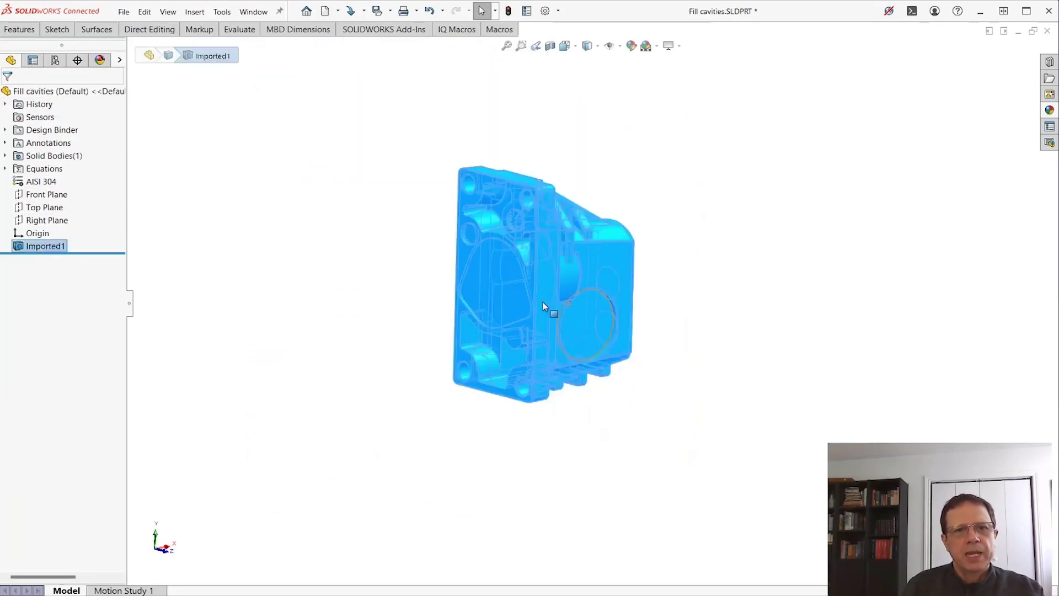
left_click(733, 165)
left_click(550, 46)
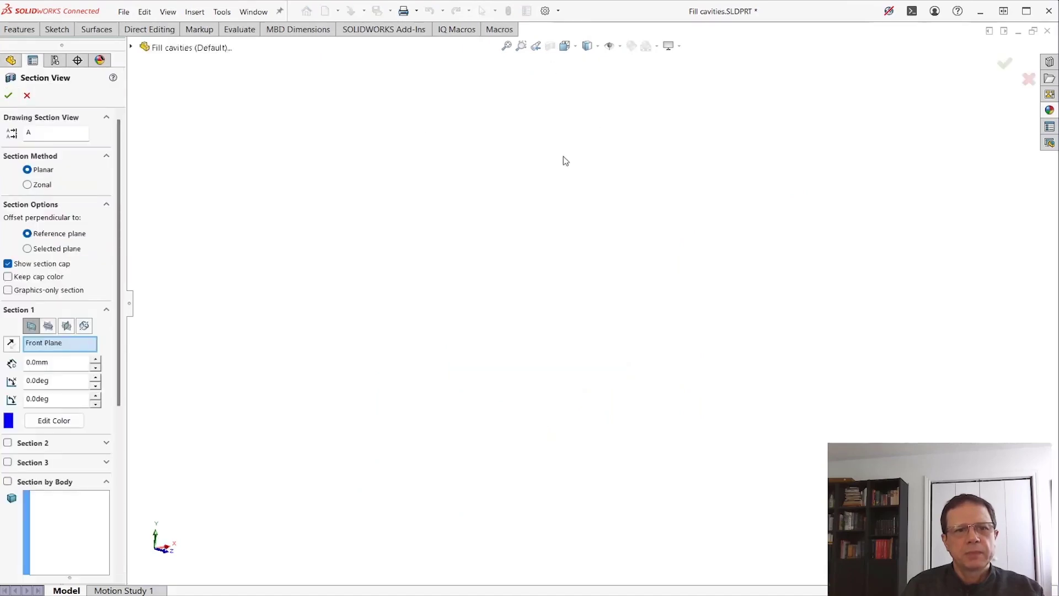
left_click(26, 95)
left_click(555, 318)
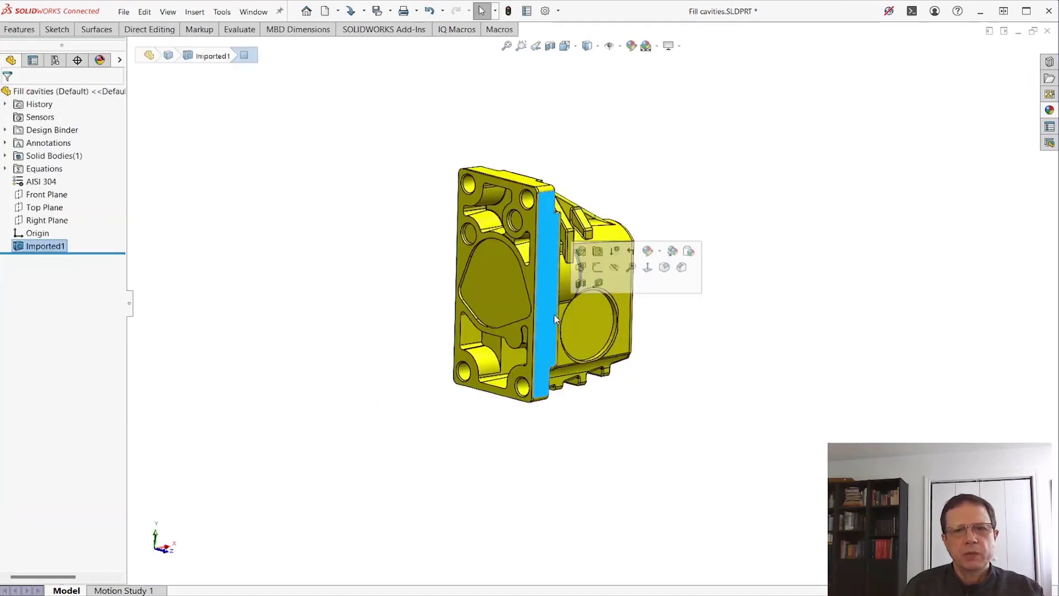
left_click(581, 283)
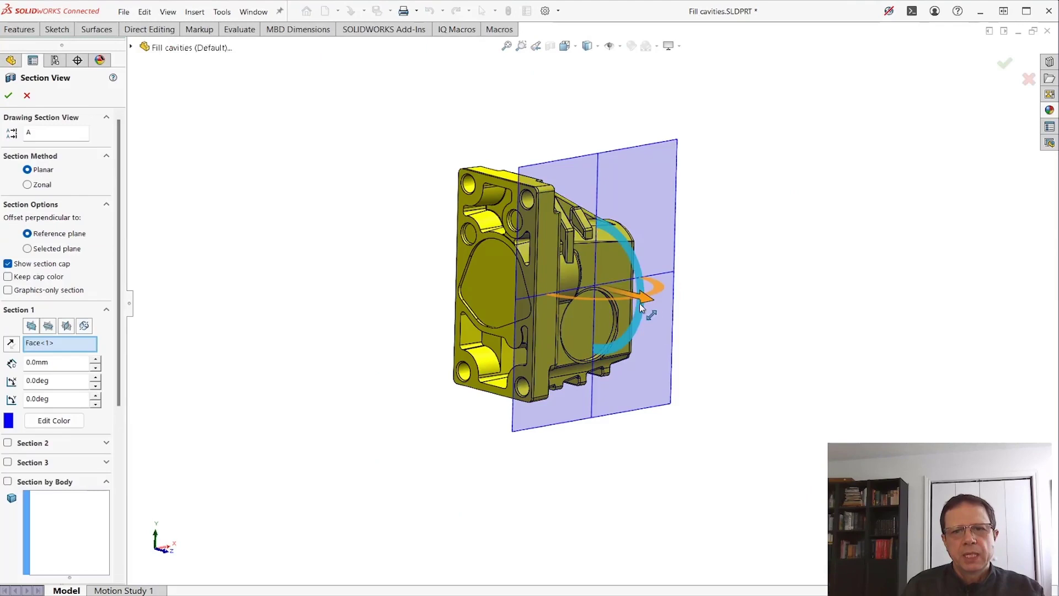
left_click_drag(641, 307, 667, 300)
key("Escape")
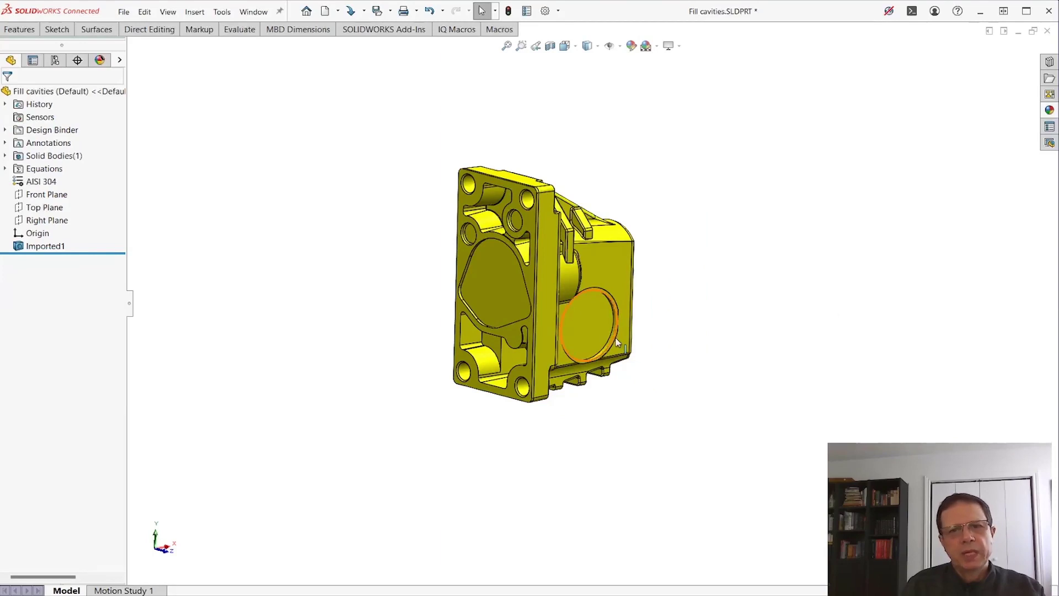
Undo all changes back through the first Import Diagnostics operation to restore the originally imported part
left_click(442, 10)
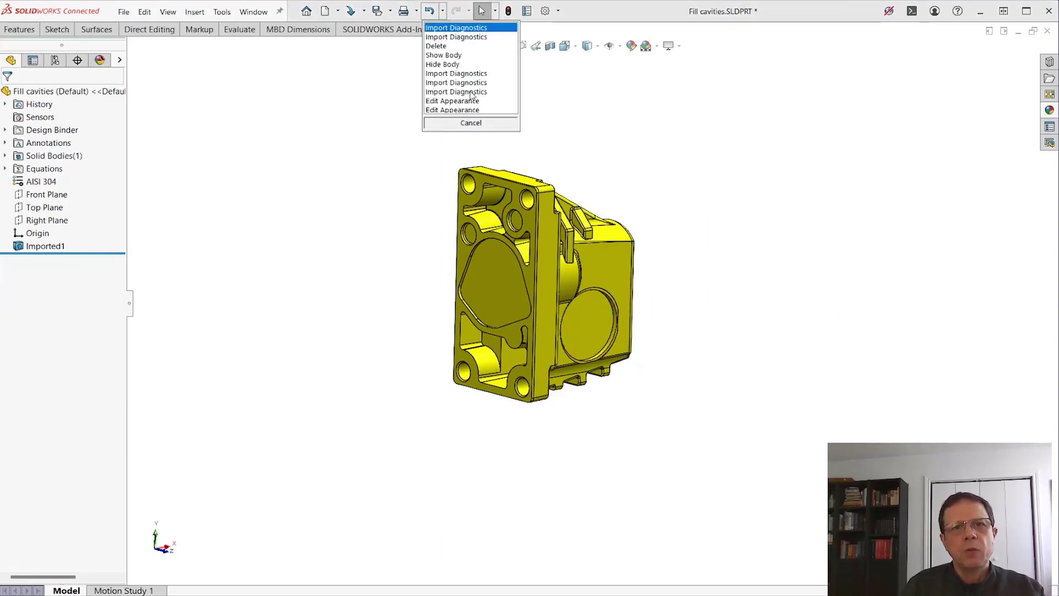
left_click(470, 92)
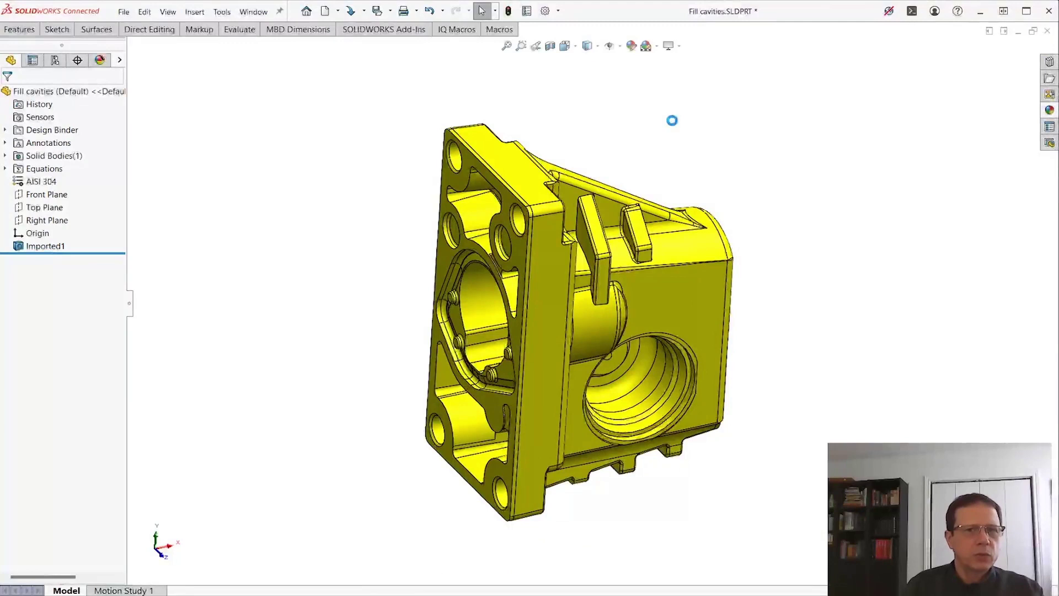
Make a new assembly from the Fill cavities part using the Assembly_IN template
left_click(338, 15)
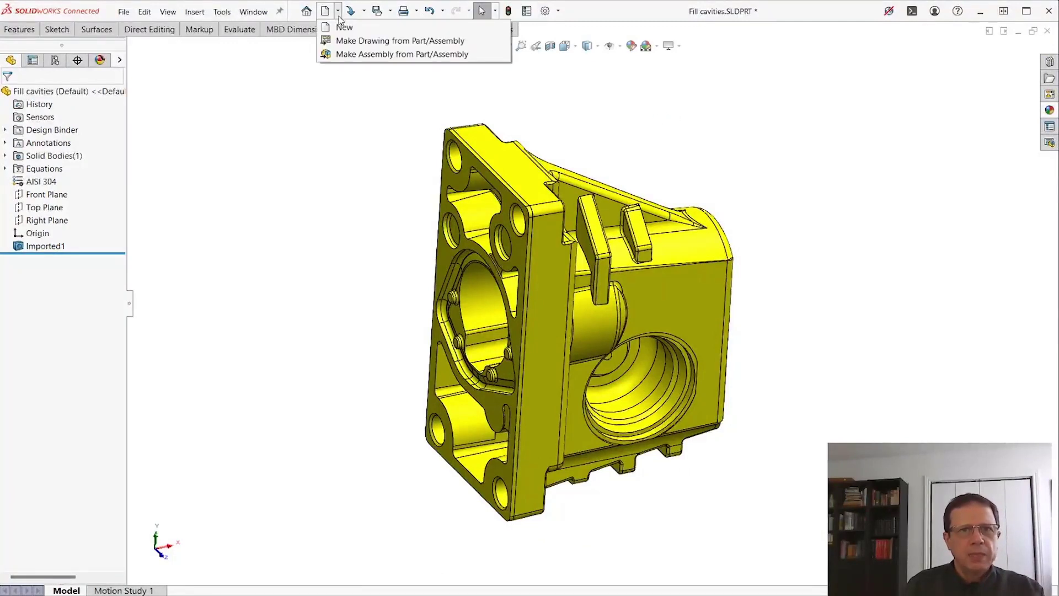
left_click(347, 54)
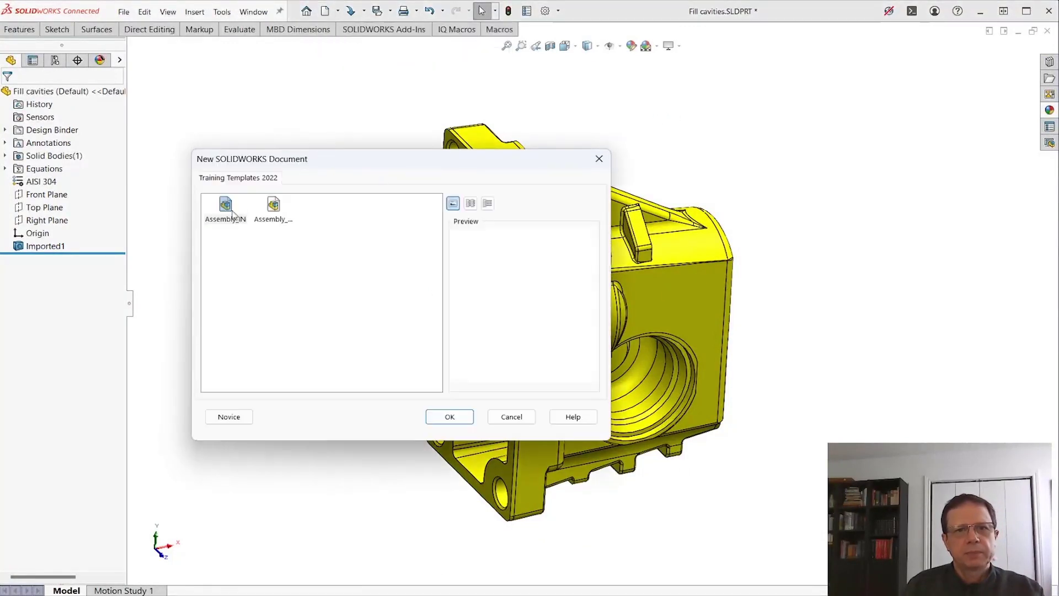
double_click(234, 209)
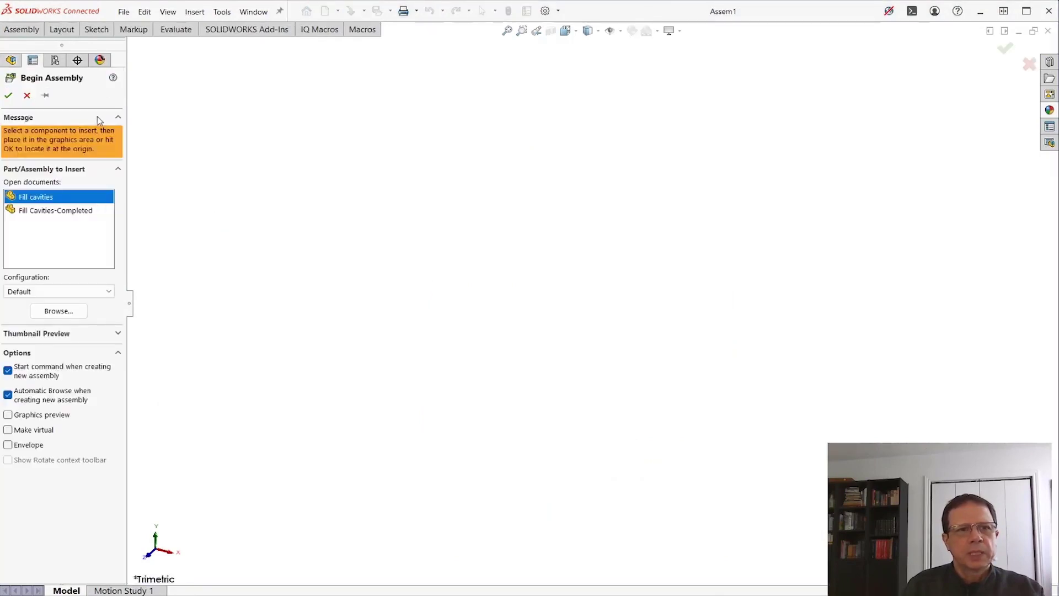
Insert the Fill cavities part and place the Fill Cavities-Completed part beside it in the assembly
left_click(45, 95)
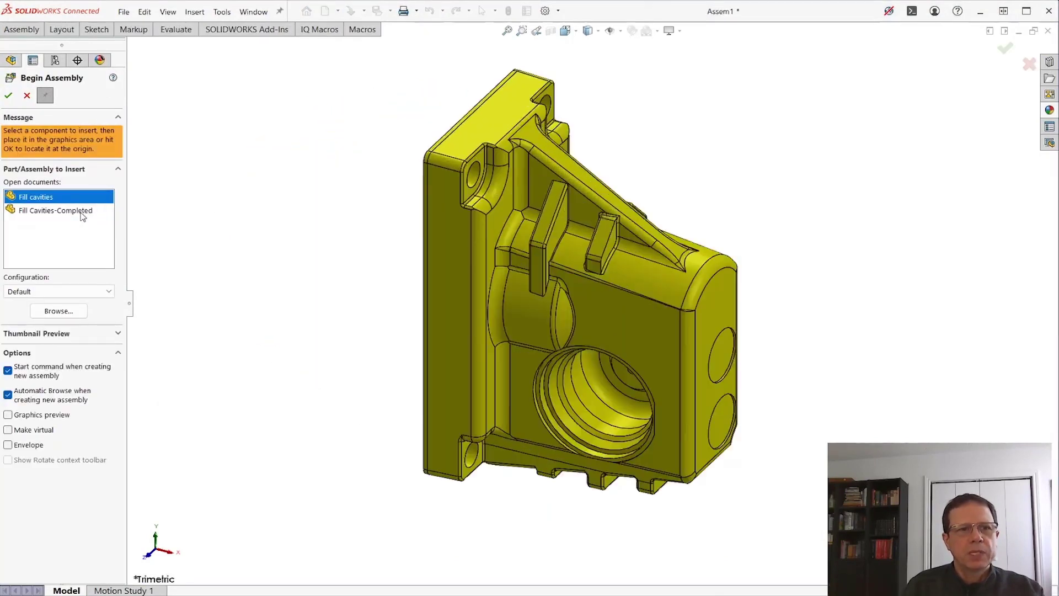
left_click(86, 211)
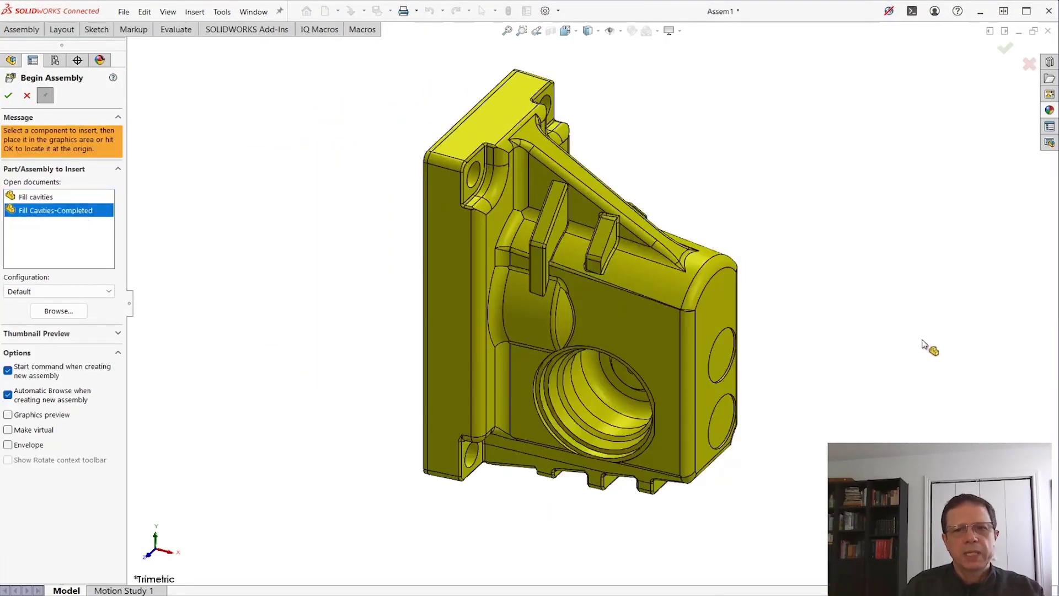
left_click(966, 309)
left_click(8, 98)
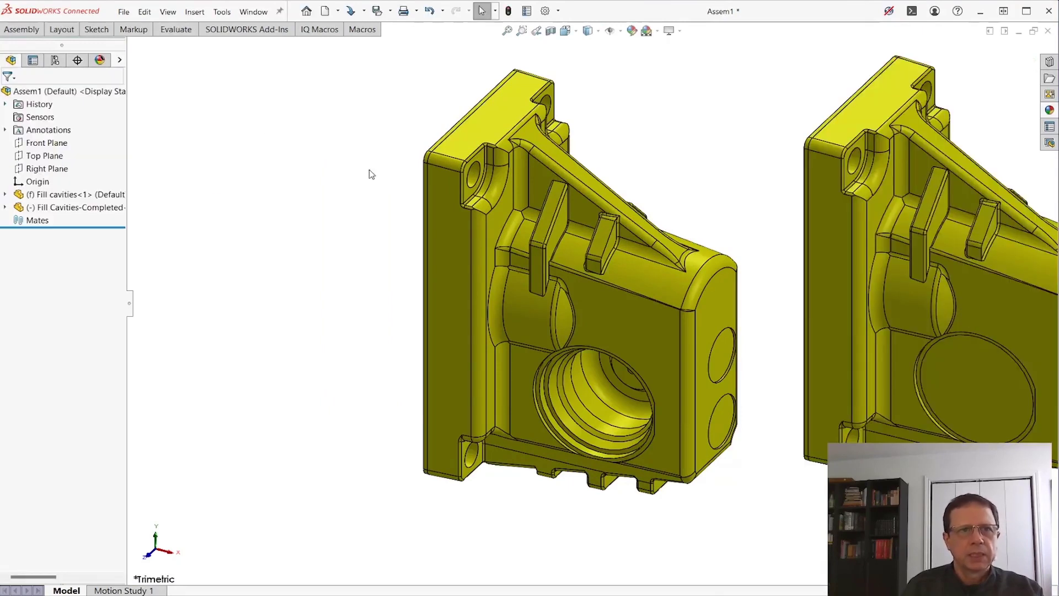
Run Performance Evaluation on the assembly to compare the graphics triangles of the original and the completed part
key("f")
left_click(191, 32)
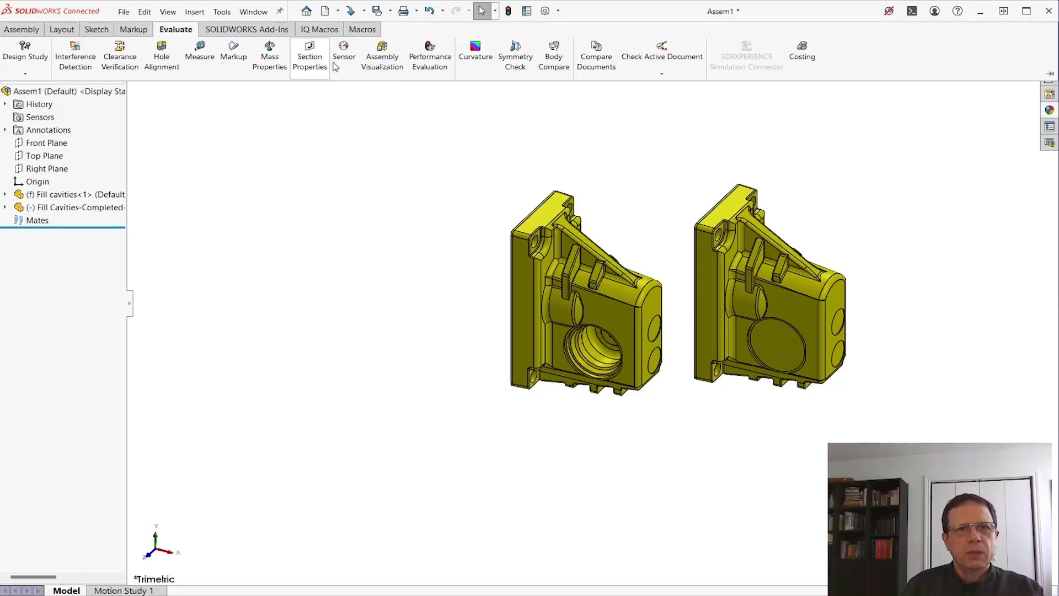
left_click(429, 58)
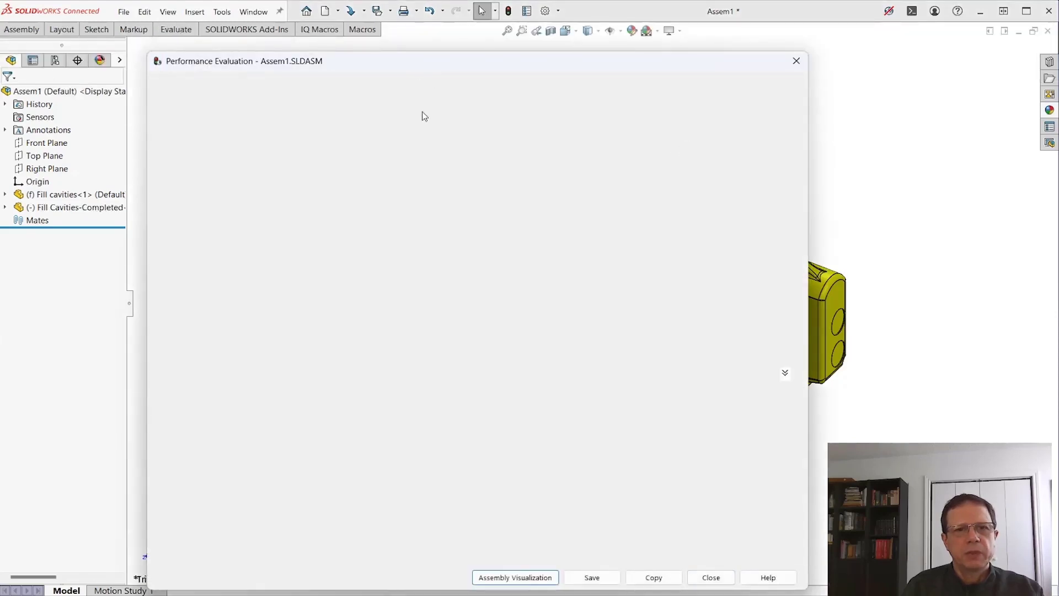
left_click_drag(557, 55, 556, 86)
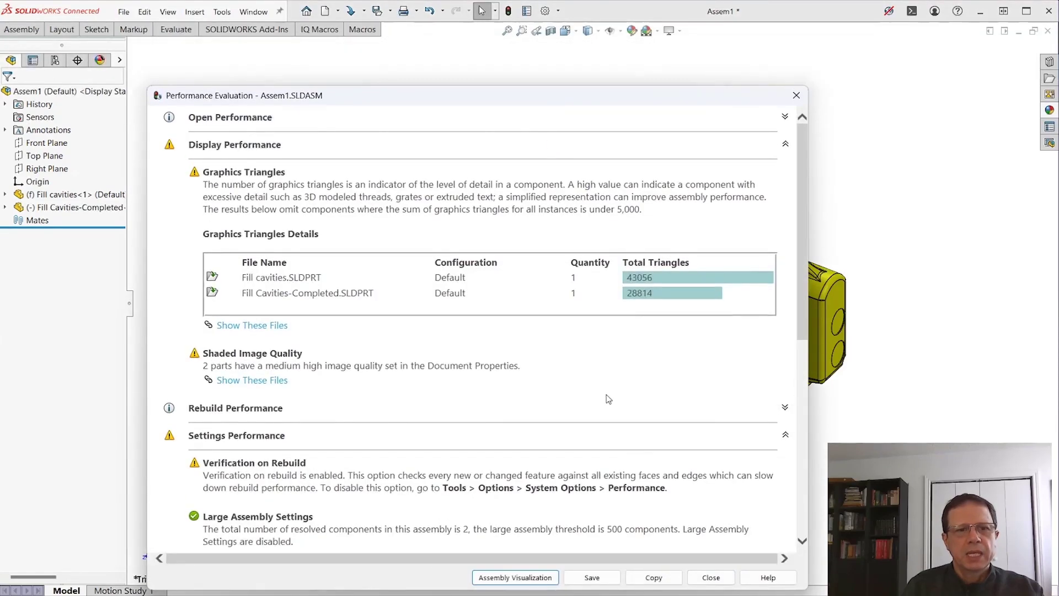
scroll(614, 386, "down", 4)
scroll(613, 385, "up", 3)
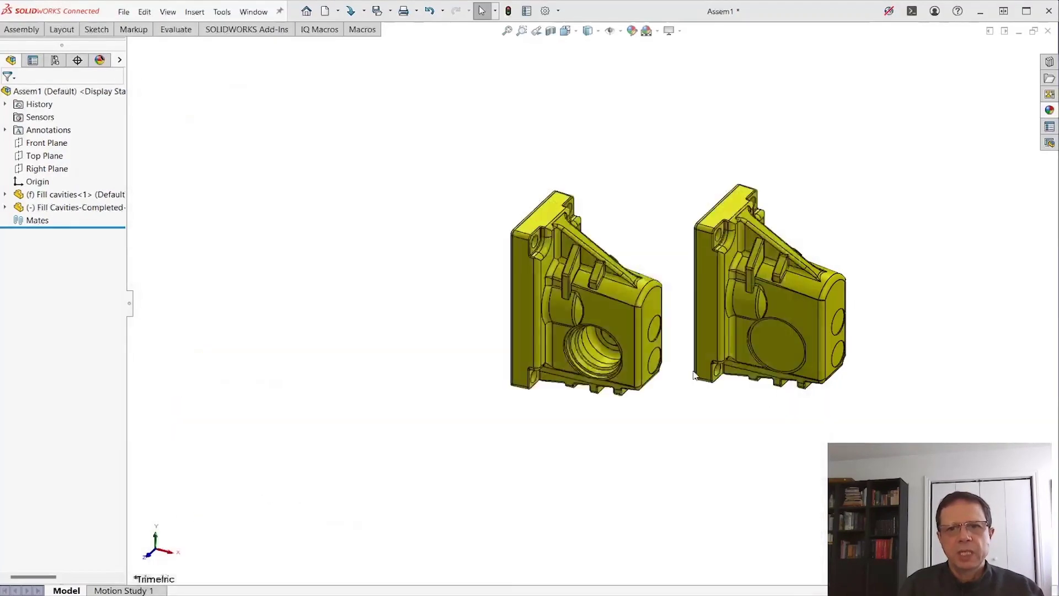
scroll(697, 329, "down", 5)
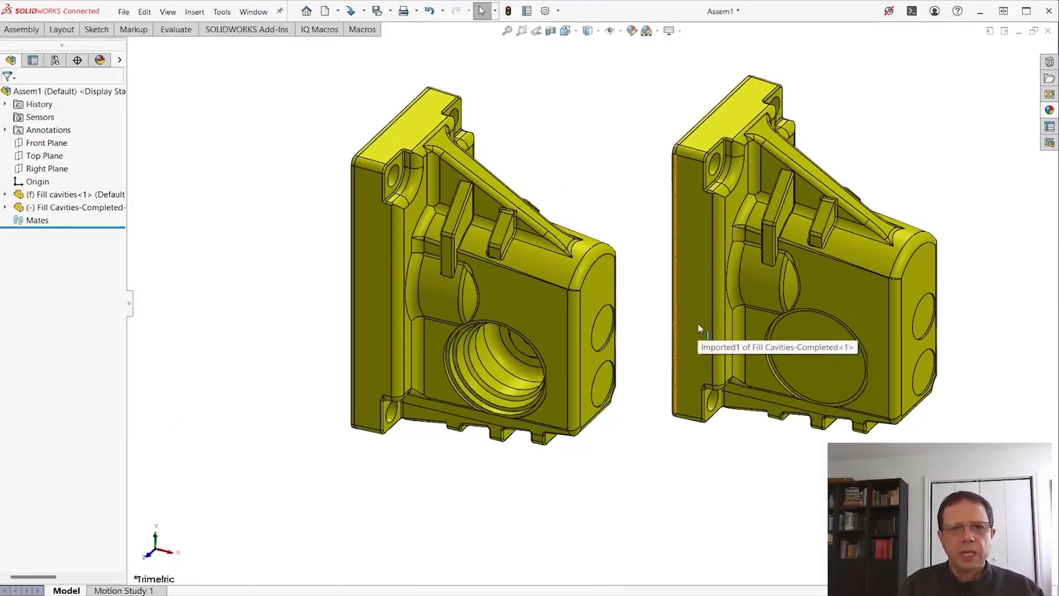